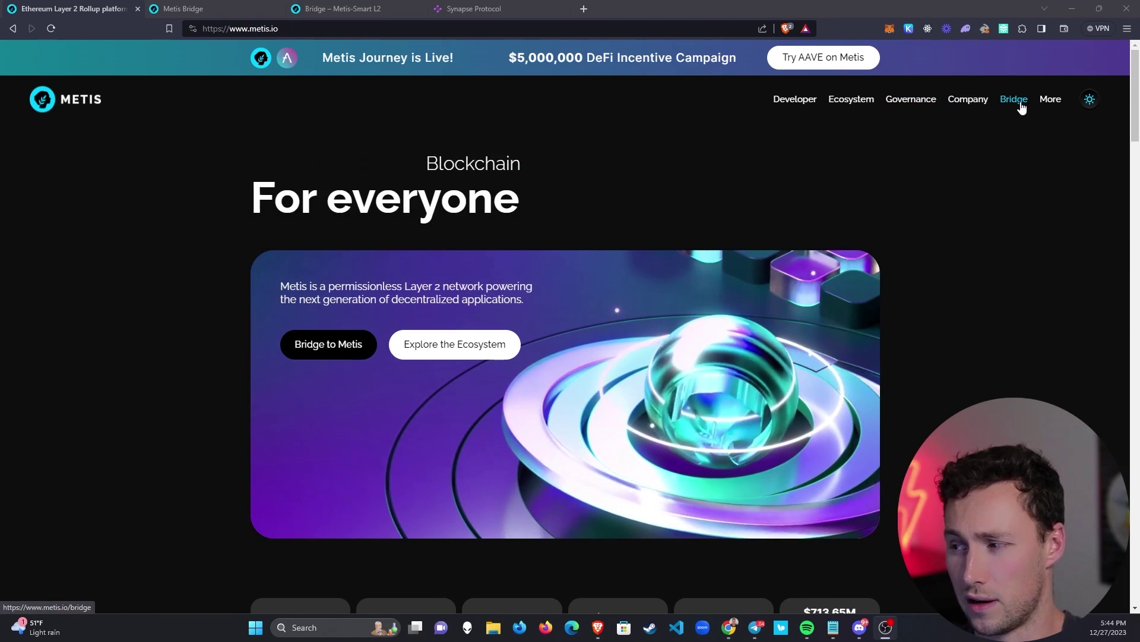
Close the old Metis Bridge tab and review the Ecosystem Bridges cards, from Stargate to Symbiosis.
left_click(1020, 102)
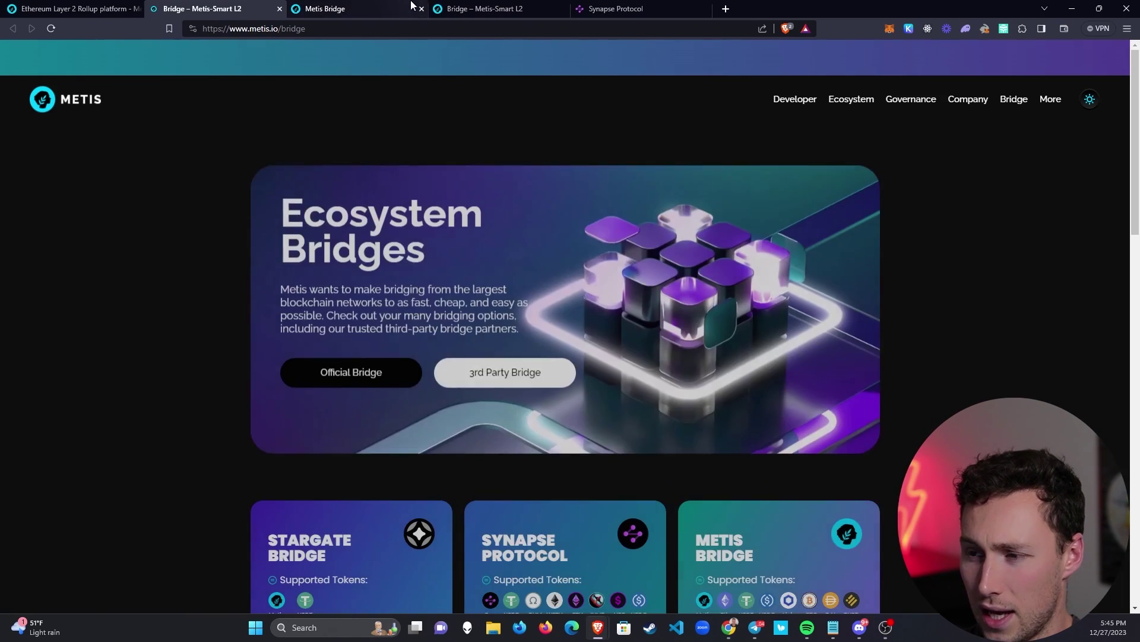
left_click(422, 8)
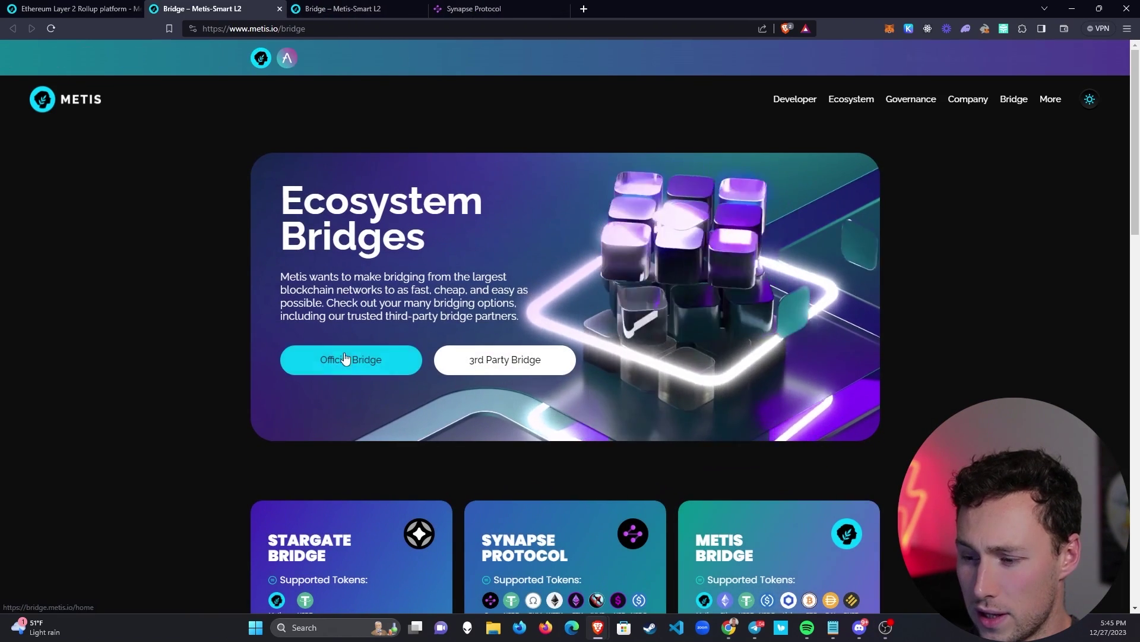
scroll(344, 356, "down", 1)
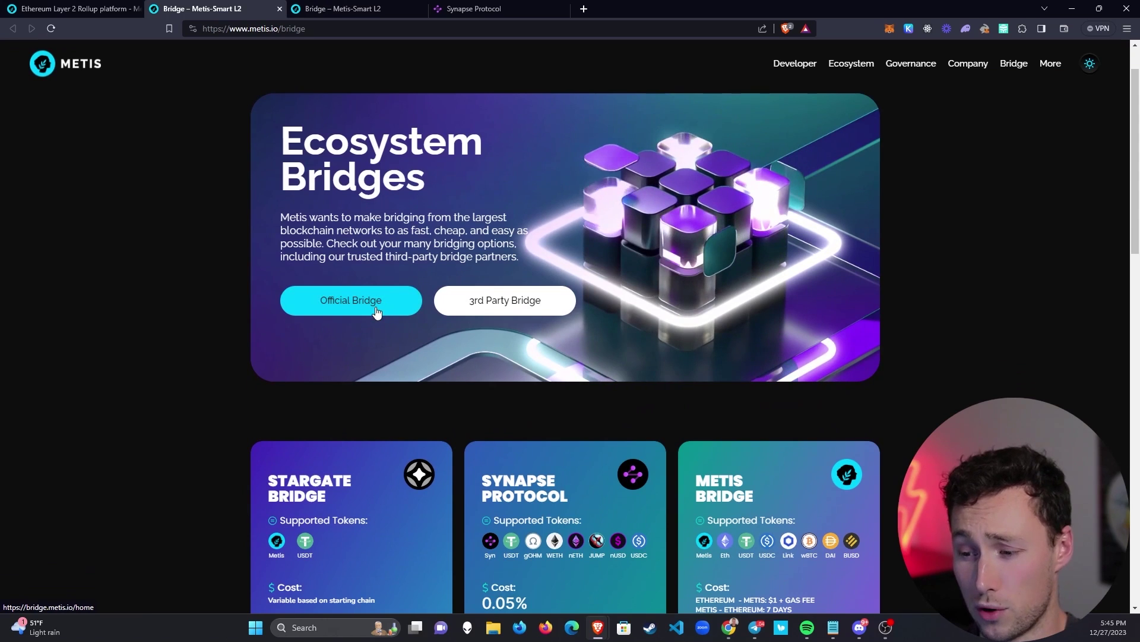
scroll(377, 306, "down", 5)
scroll(359, 387, "down", 6)
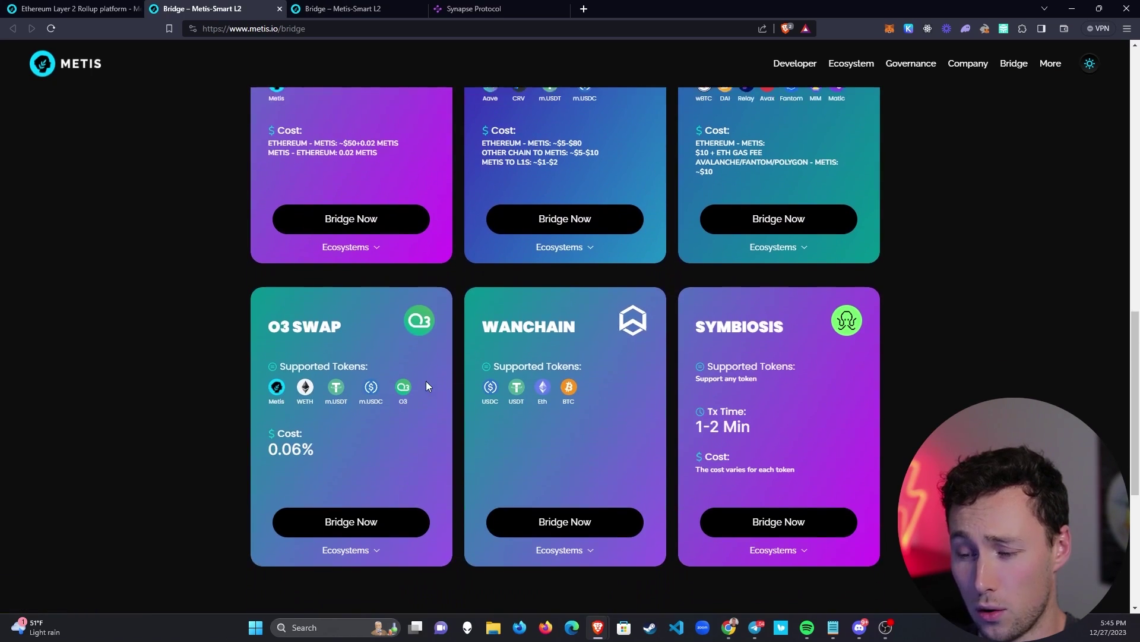
scroll(422, 382, "up", 3)
scroll(416, 382, "down", 2)
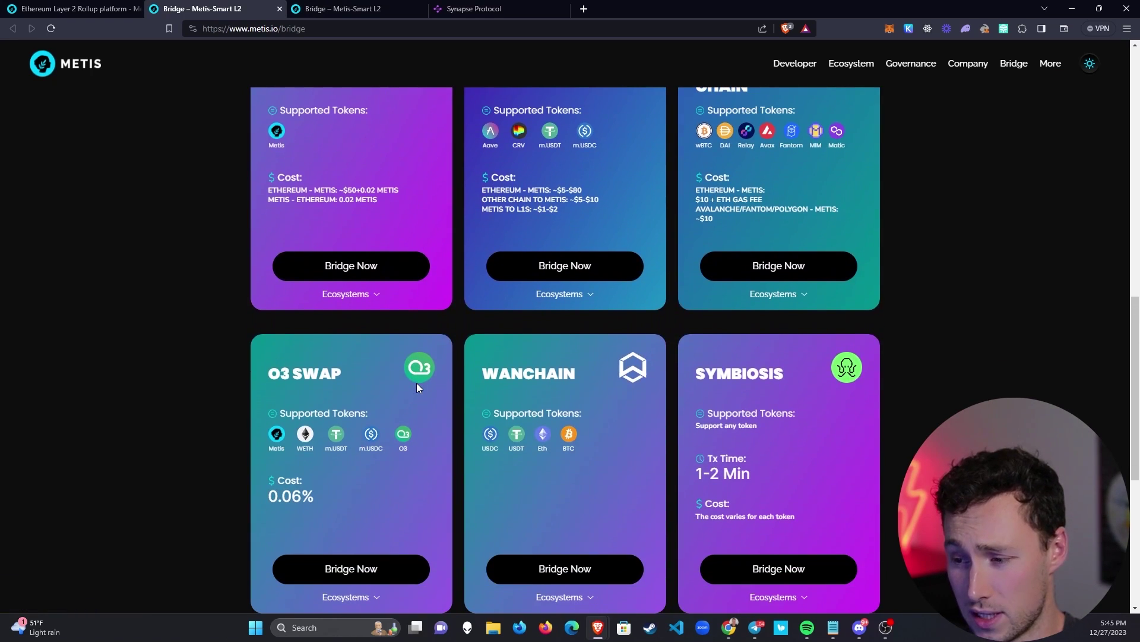
scroll(416, 382, "up", 10)
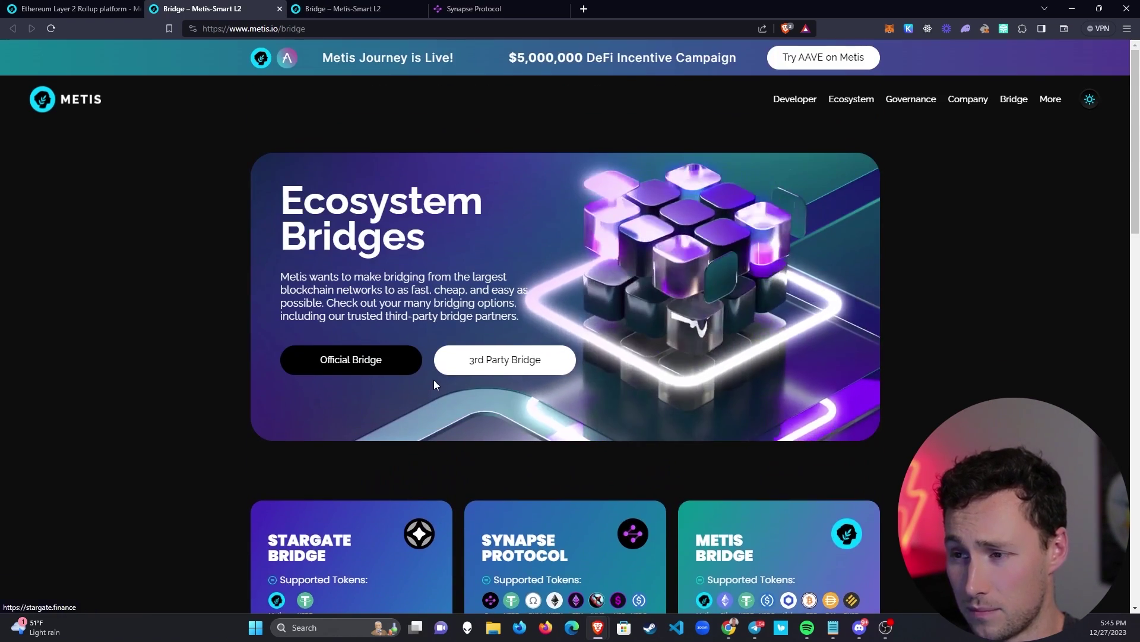
Open the Official Bridge at bridge.metis.io and review its Ethereum-to-Andromeda METIS form and footer.
left_click(365, 364)
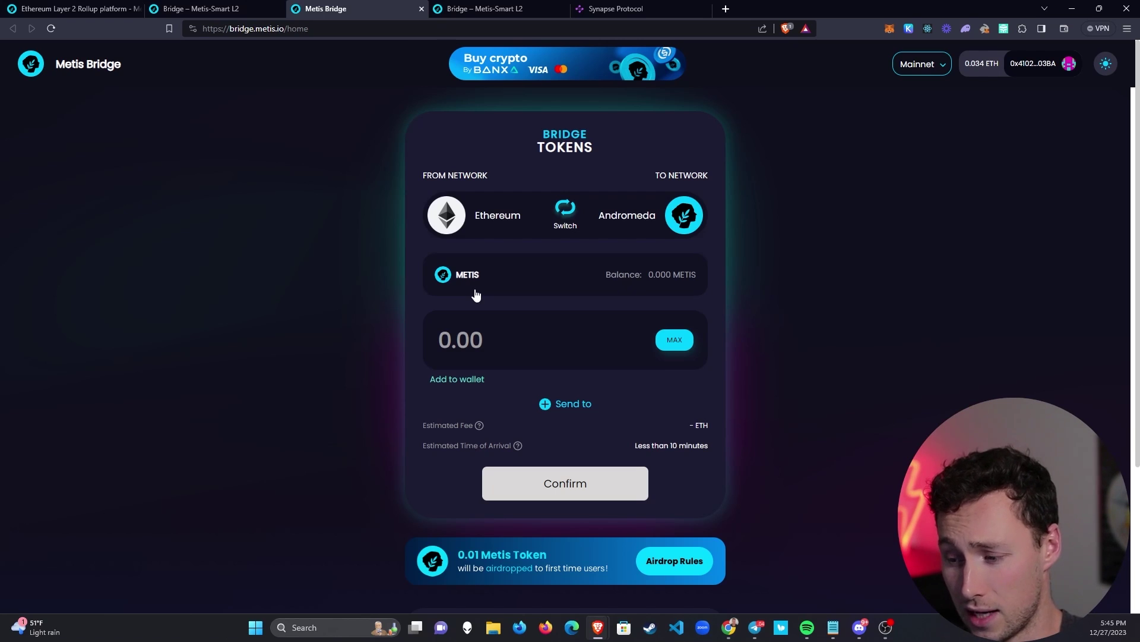
scroll(493, 314, "down", 2)
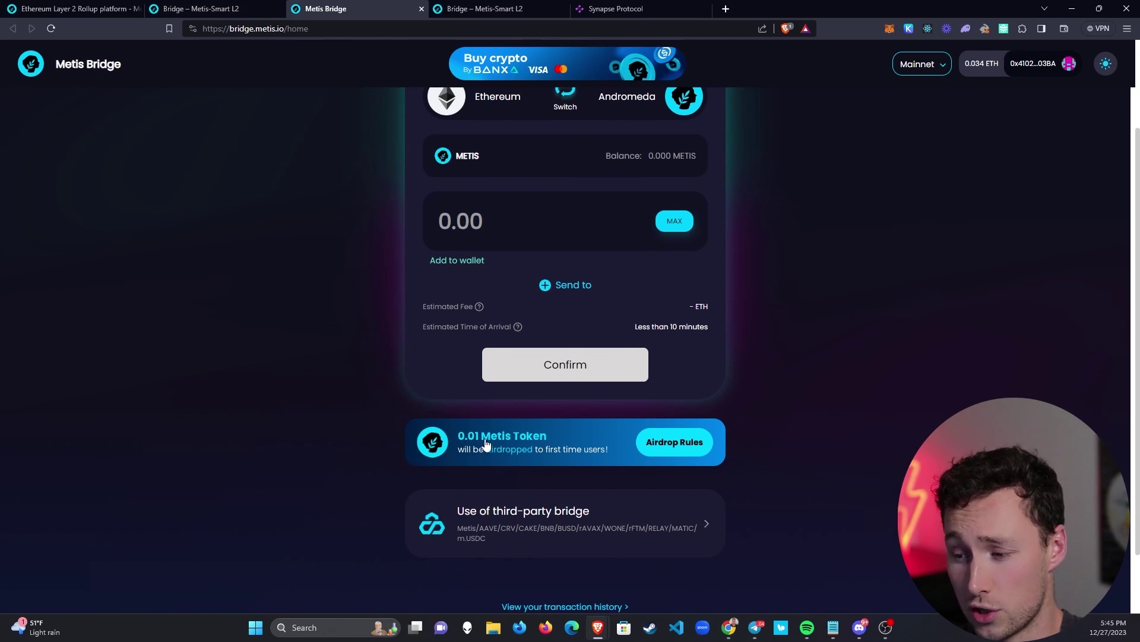
scroll(481, 456, "down", 1)
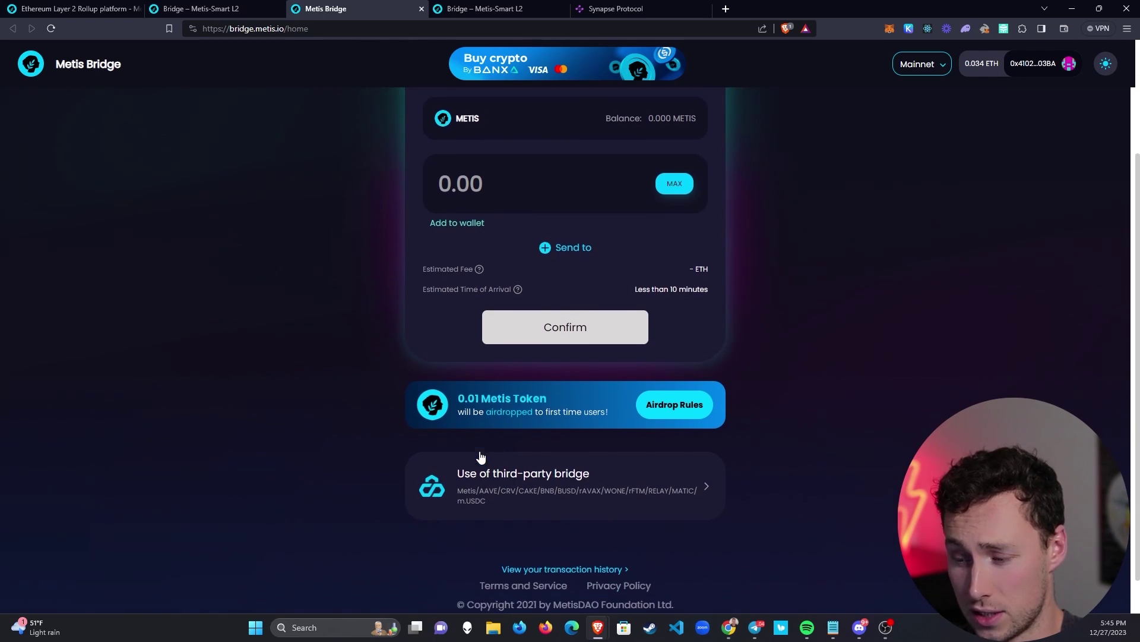
scroll(481, 457, "down", 1)
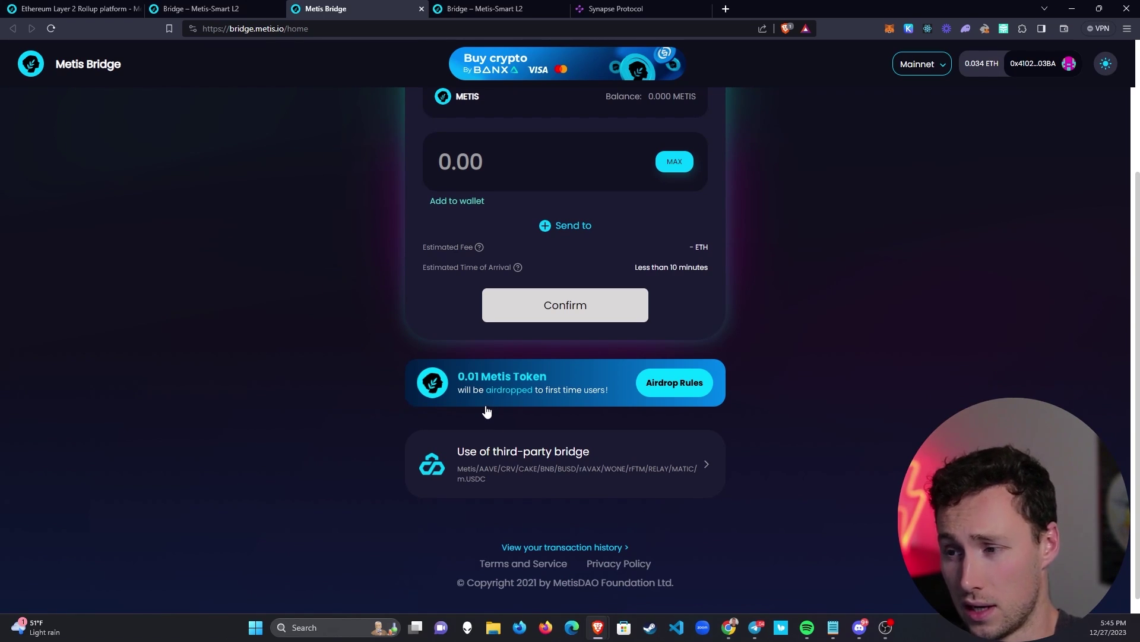
scroll(485, 411, "up", 3)
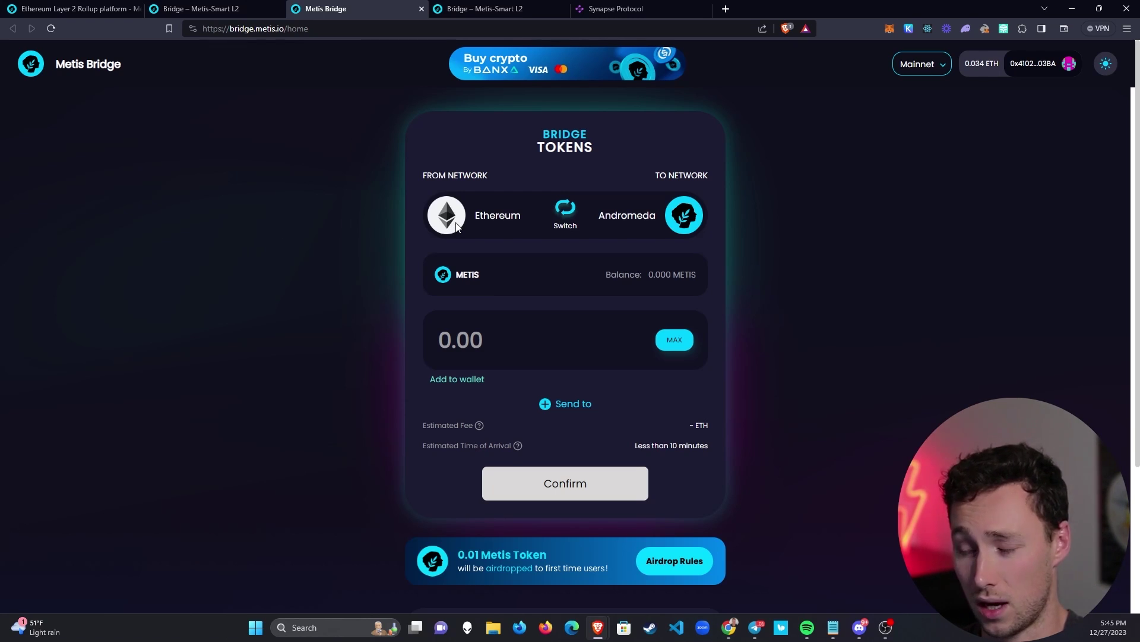
scroll(456, 227, "down", 2)
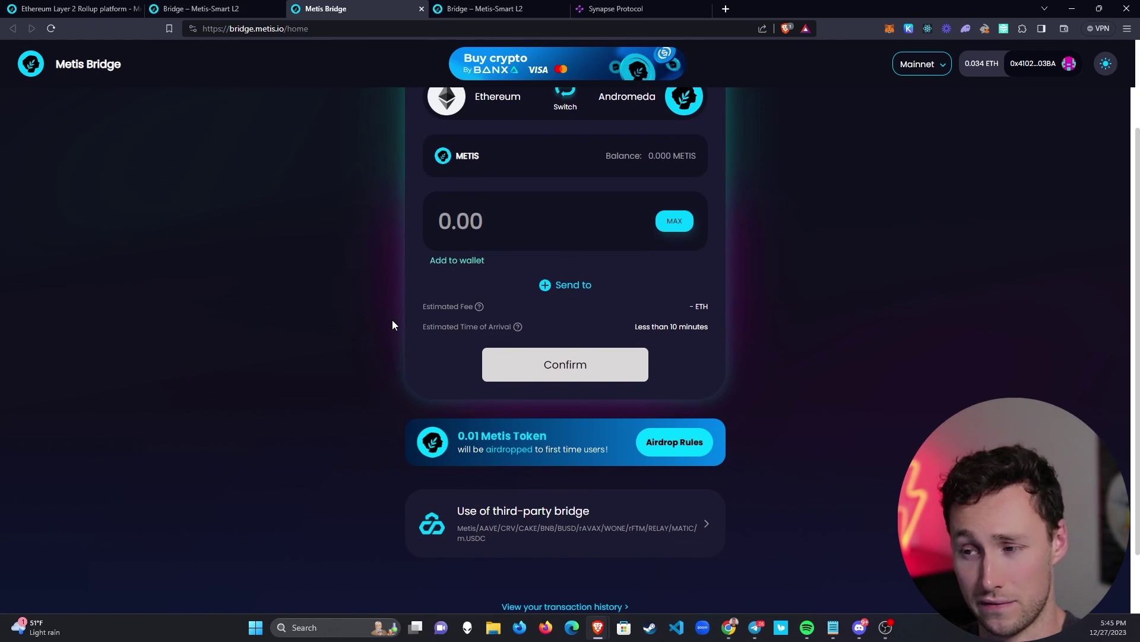
scroll(511, 110, "up", 1)
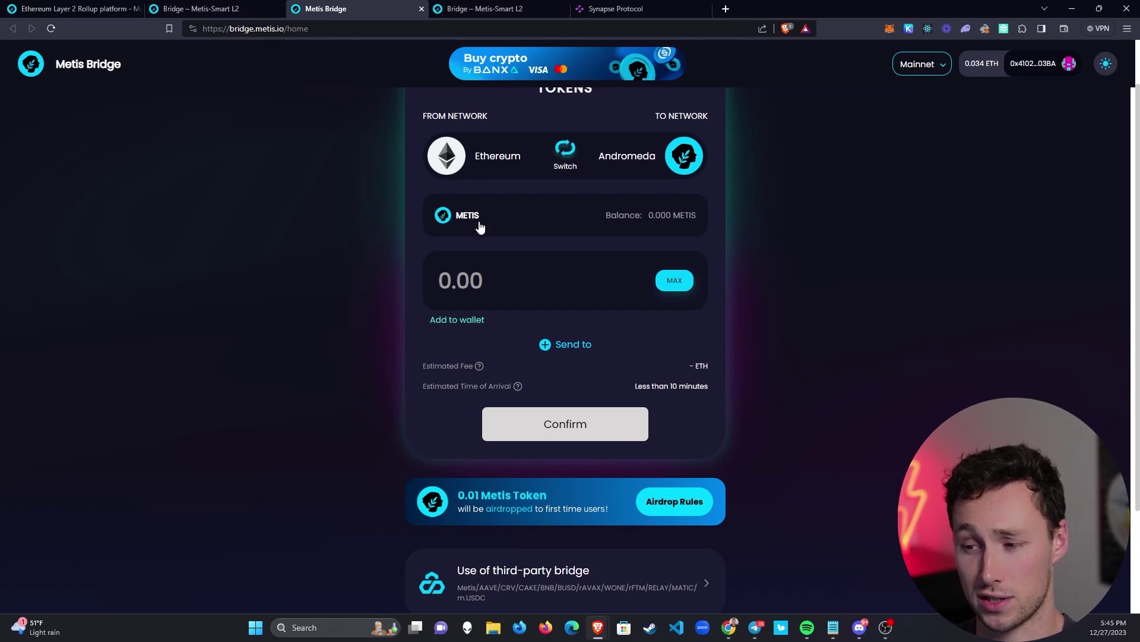
scroll(459, 276, "down", 1)
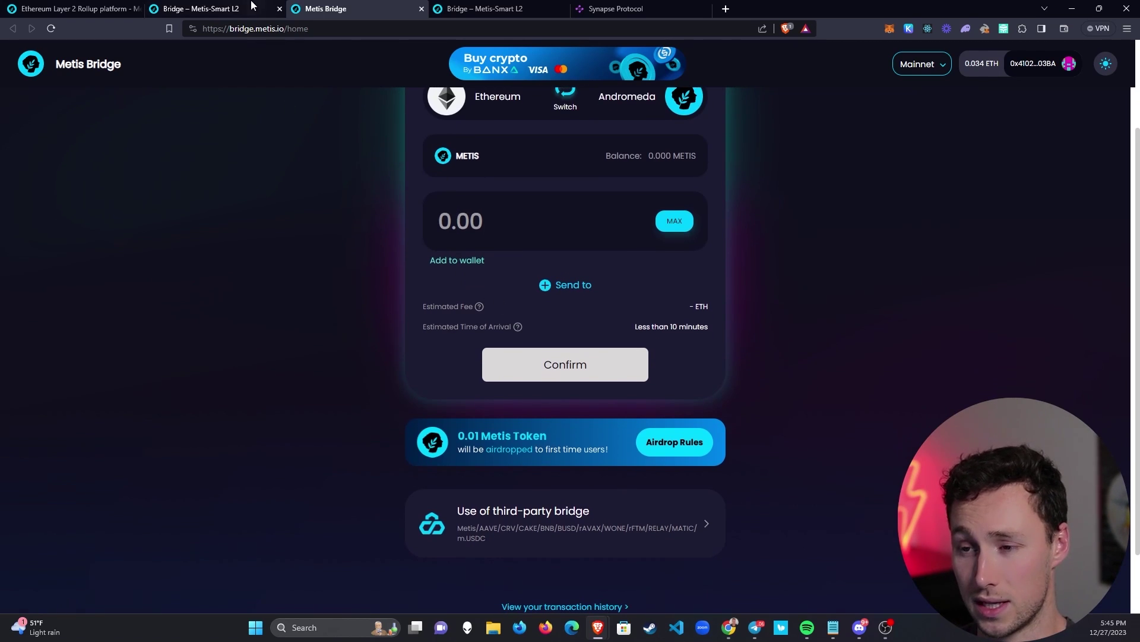
Return to the Ecosystem Bridges tab and launch Bridge Now on the Synapse Protocol card.
left_click(202, 8)
scroll(598, 312, "down", 5)
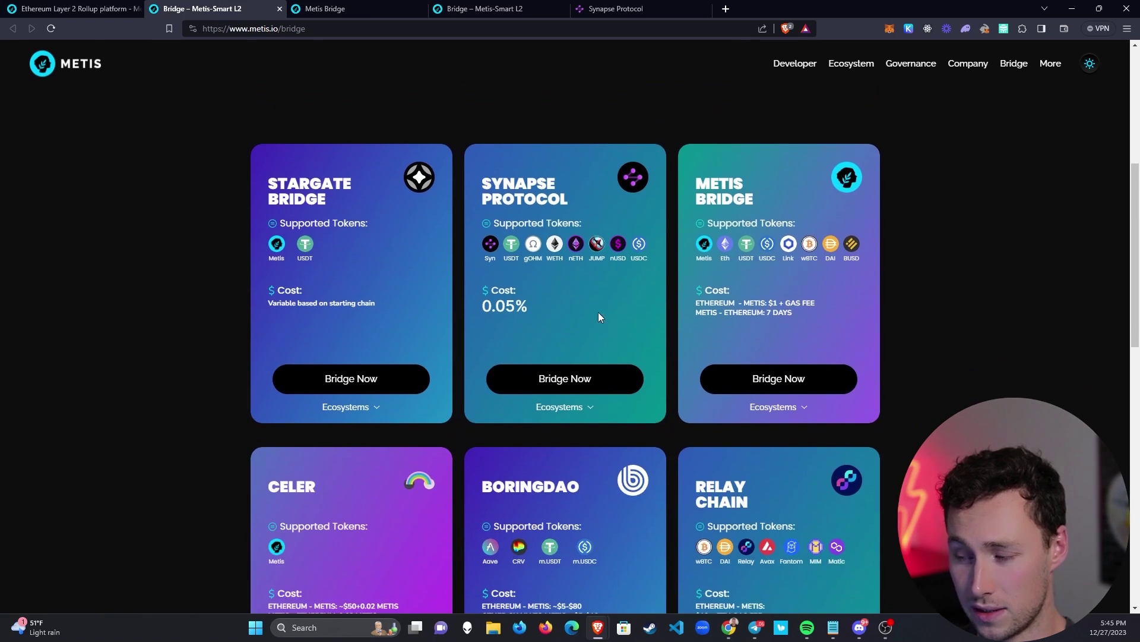
scroll(530, 364, "down", 2)
scroll(575, 279, "up", 1)
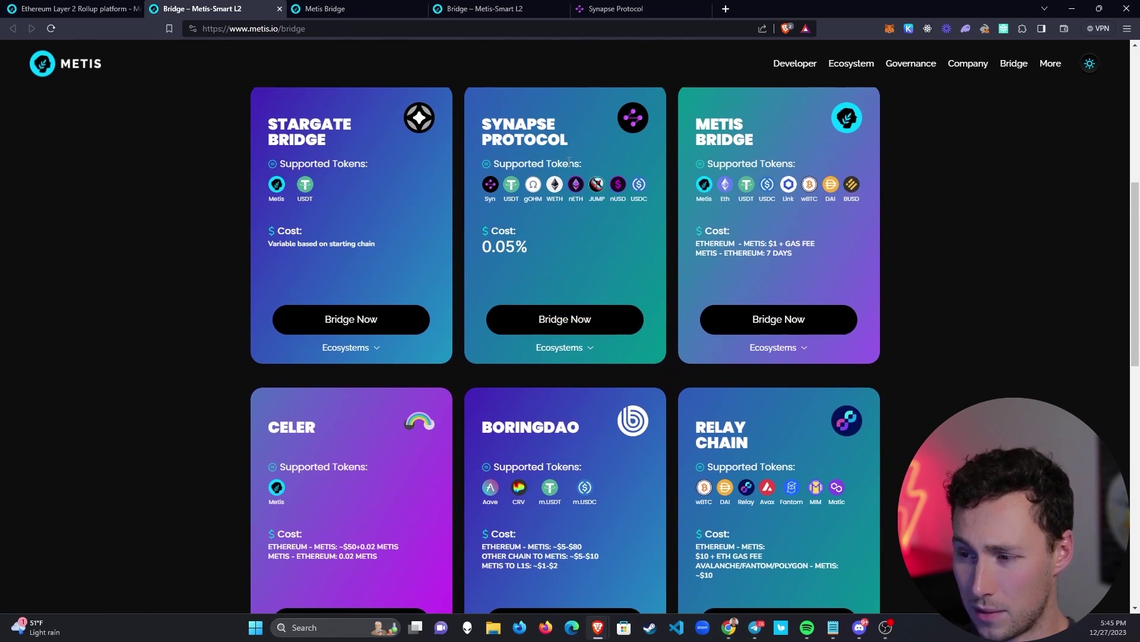
left_click(575, 323)
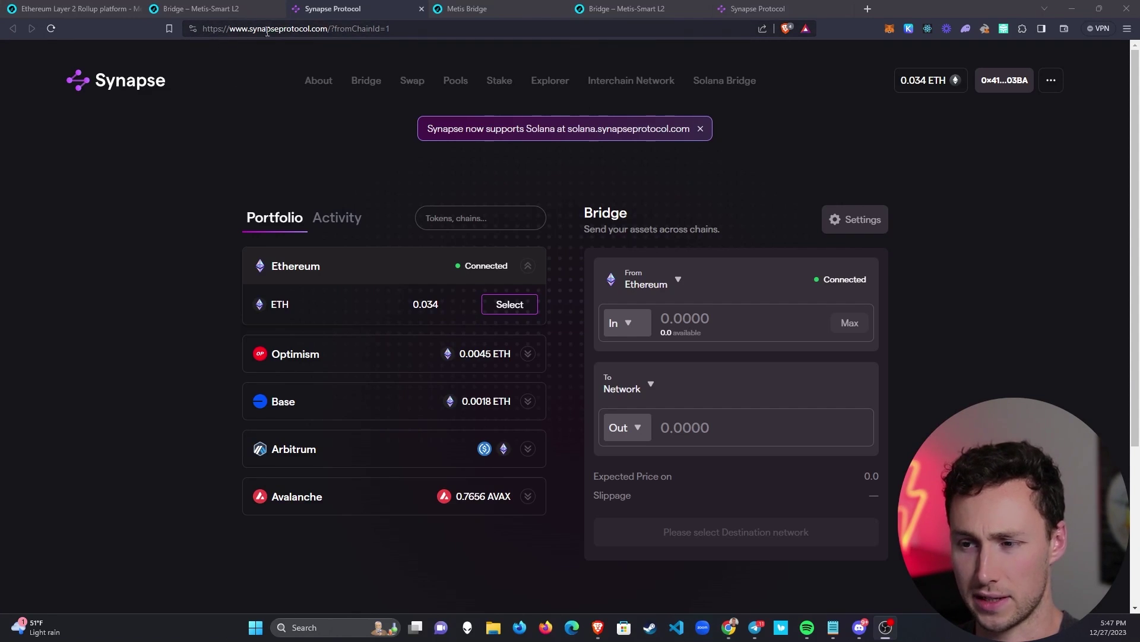
Set the Synapse bridge to send ETH from Ethereum to the Metis chain.
left_click(237, 9)
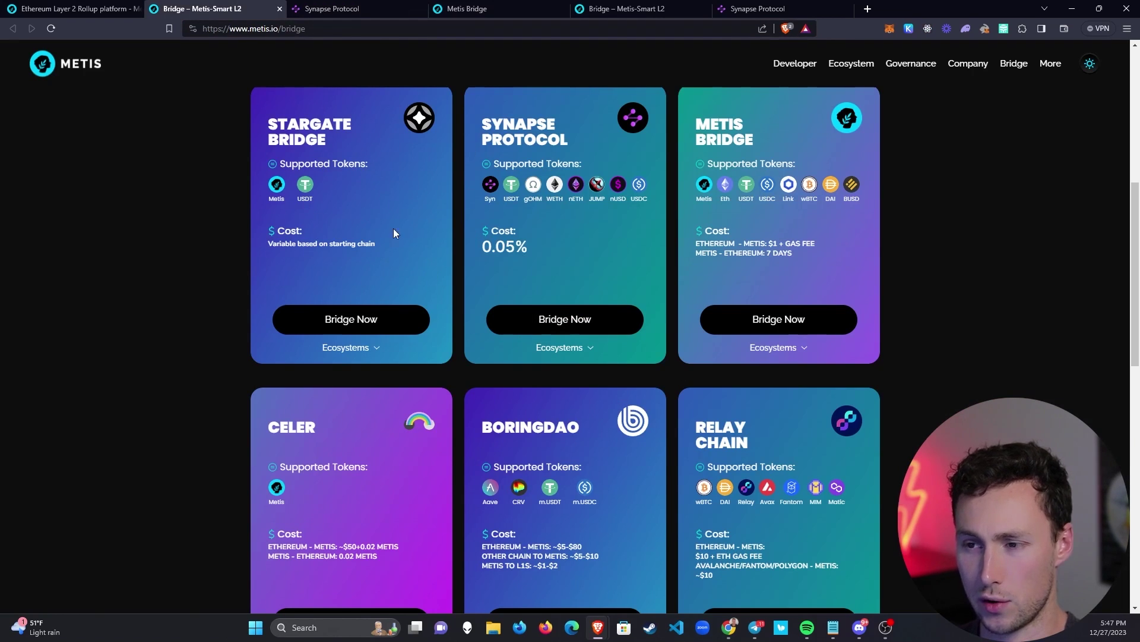
left_click(324, 9)
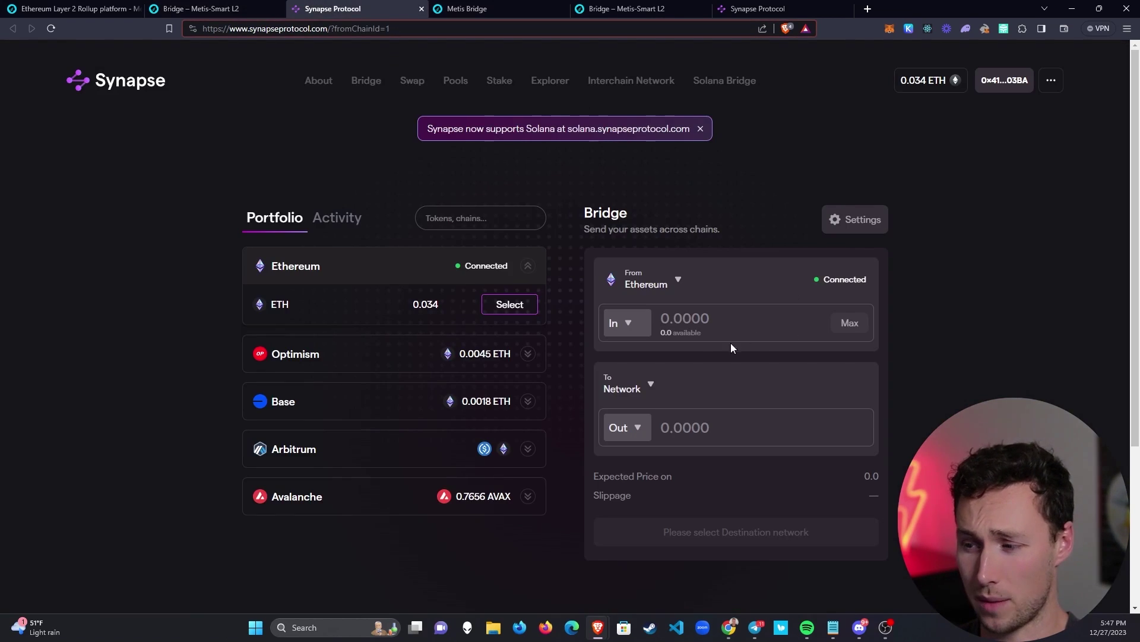
left_click(648, 389)
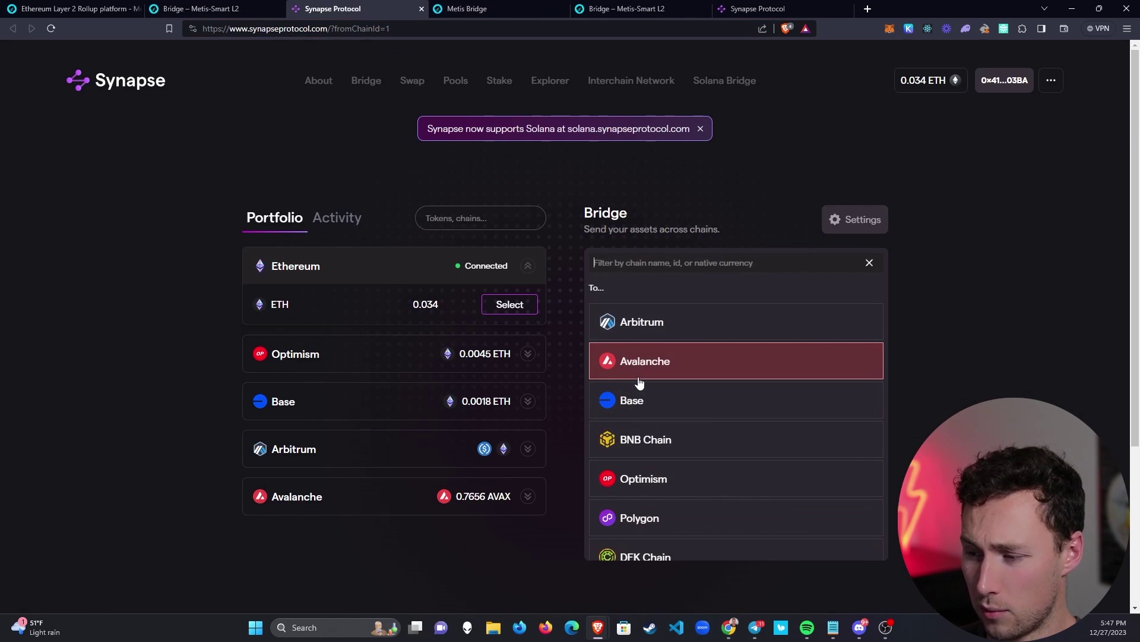
type("meti")
left_click(682, 321)
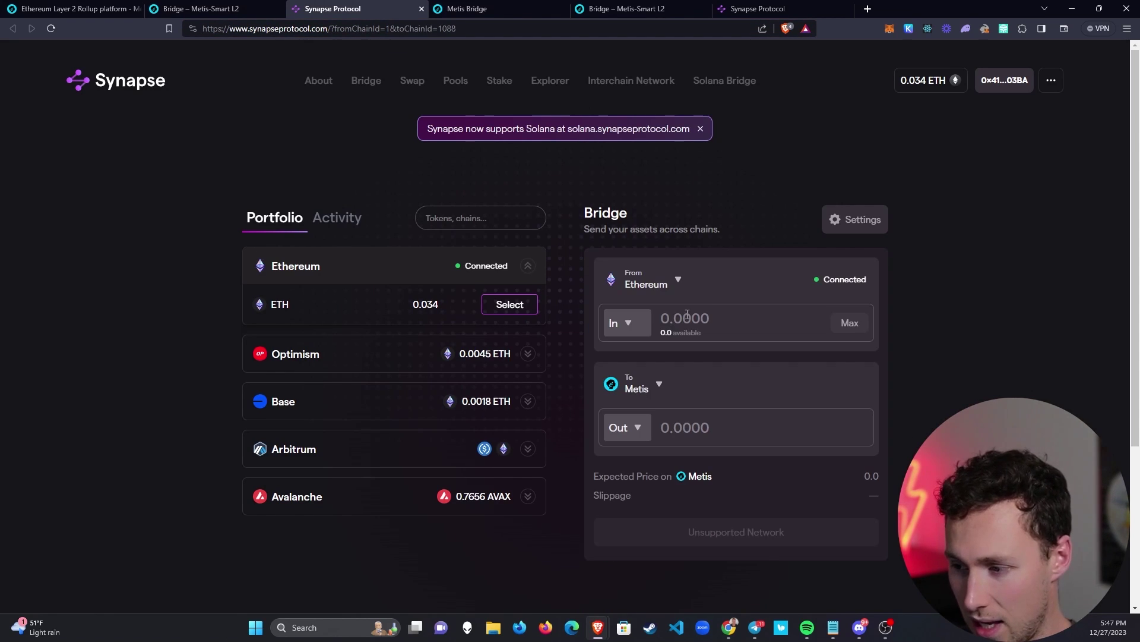
left_click(624, 326)
left_click(701, 322)
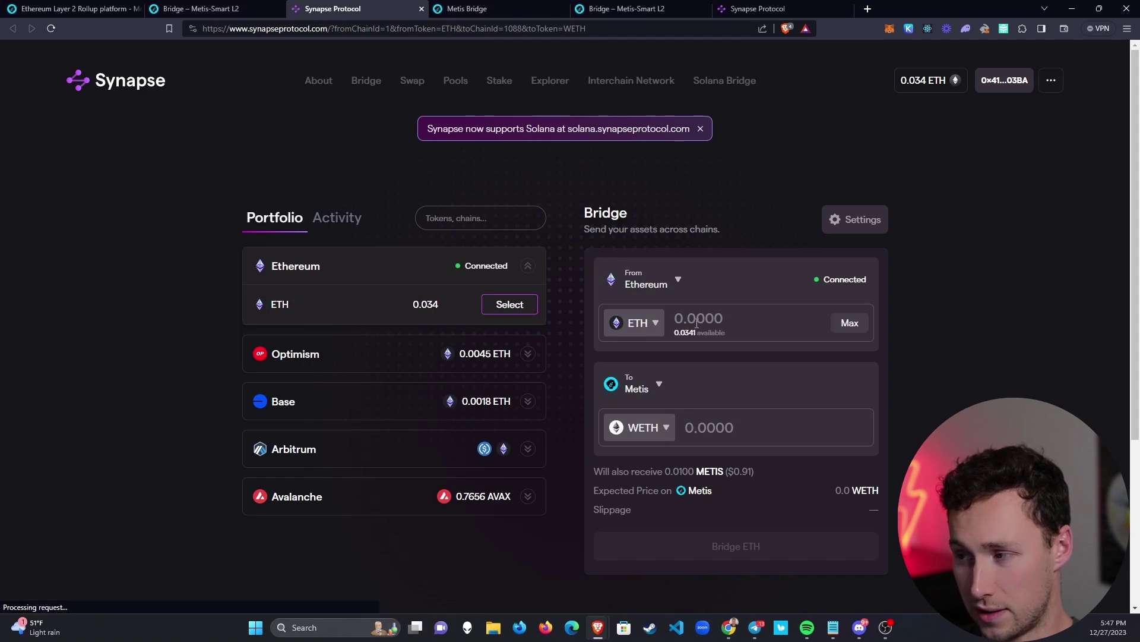
Keep WETH as the received token and check the note about 0.0100 METIS also received.
left_click(657, 427)
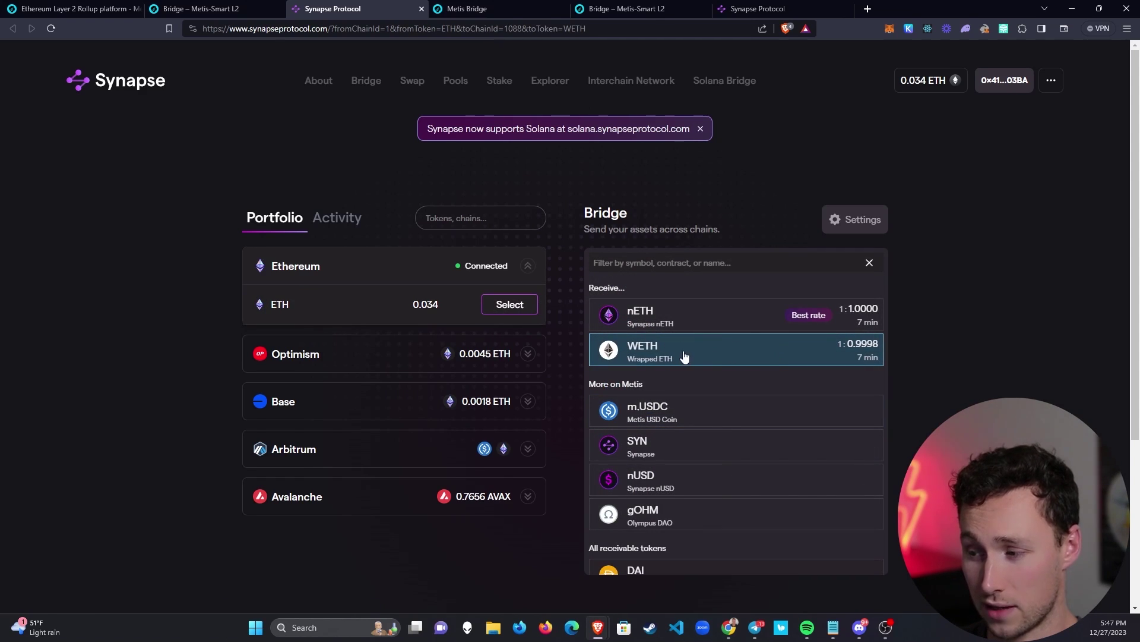
left_click(950, 354)
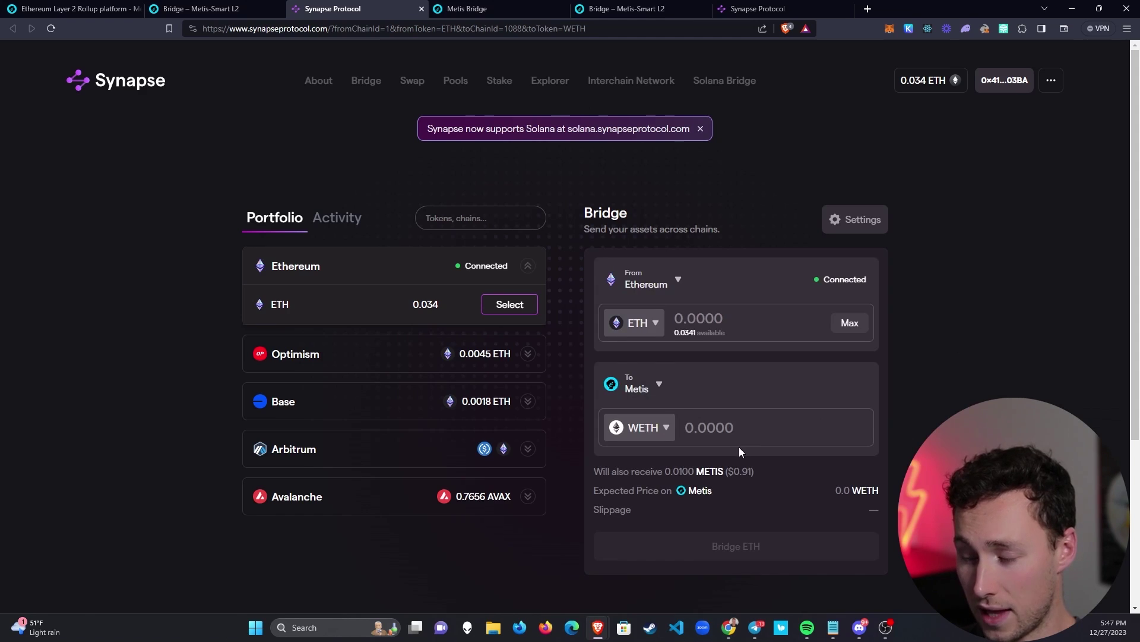
scroll(739, 446, "down", 1)
left_click(639, 367)
left_click(997, 344)
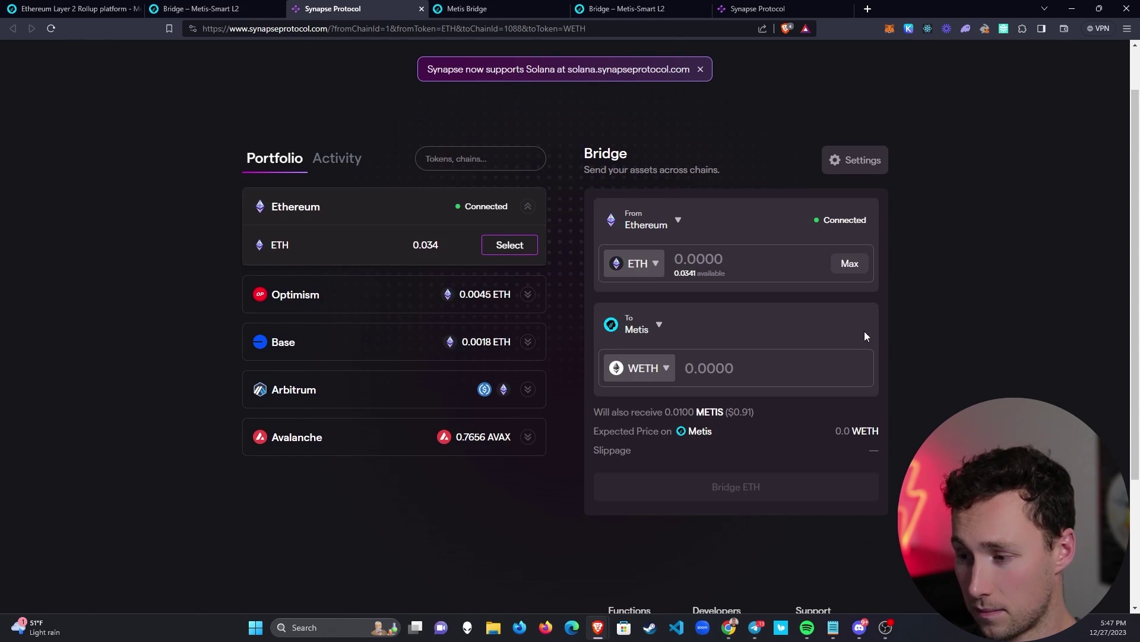
scroll(707, 414, "down", 1)
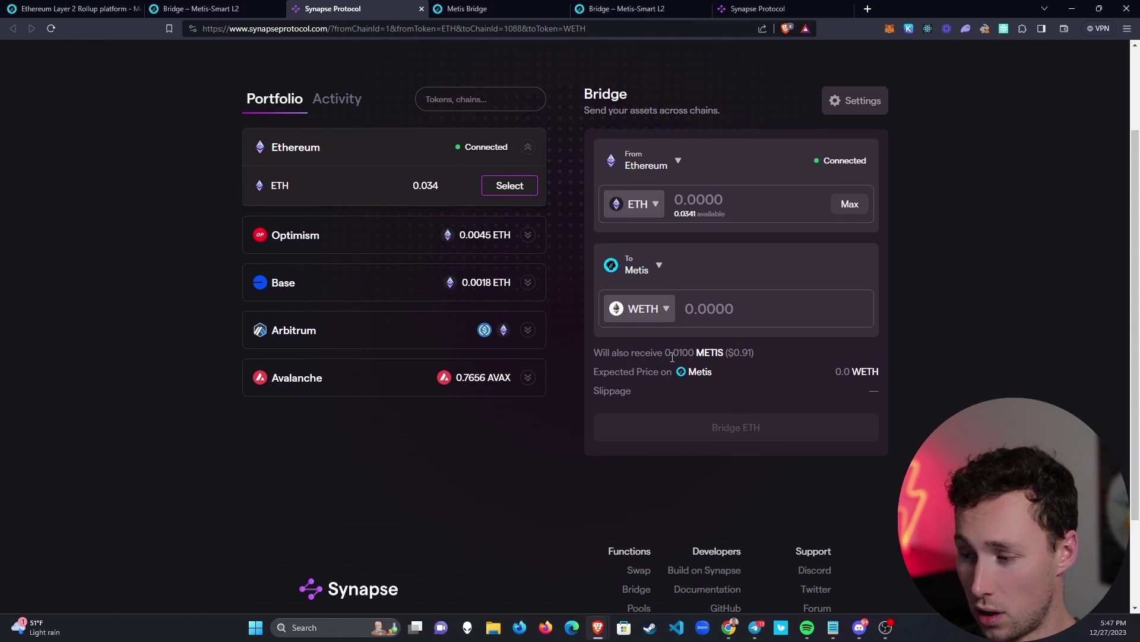
left_click_drag(666, 357, 674, 373)
double_click(710, 353)
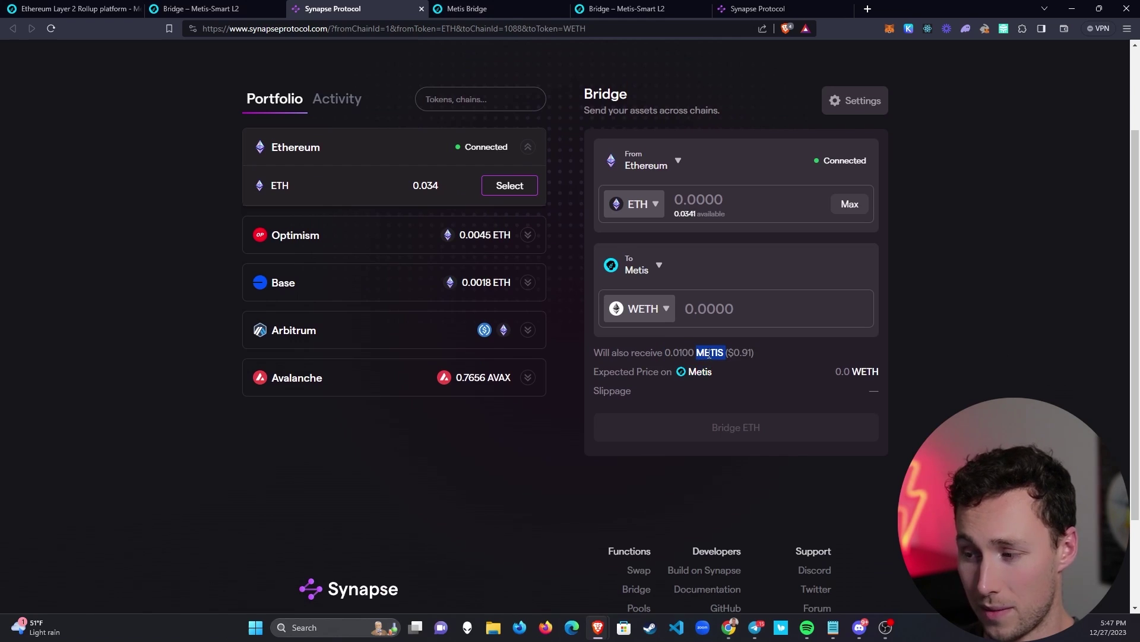
left_click(709, 354)
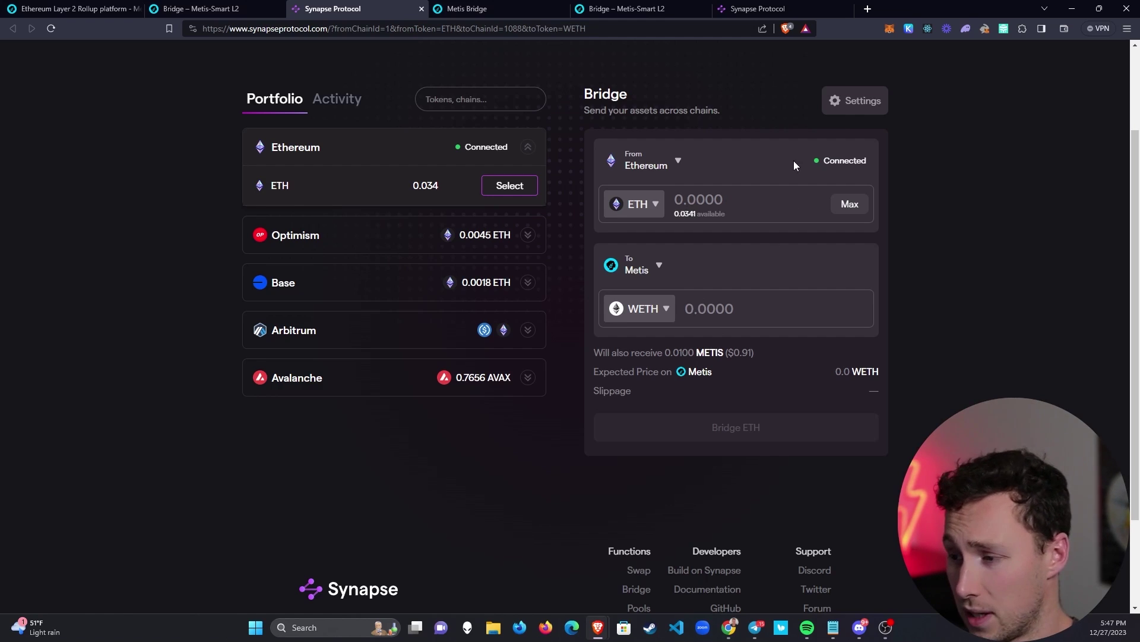
Enter 0.005 ETH and start the bridge to Metis.
type("0")
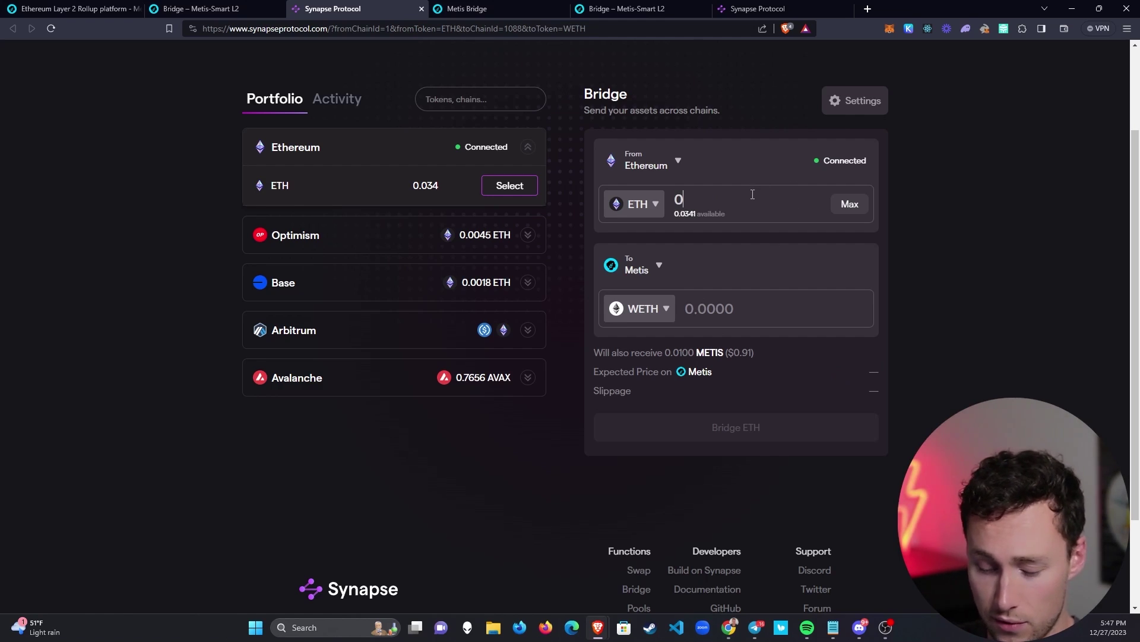
type(".005")
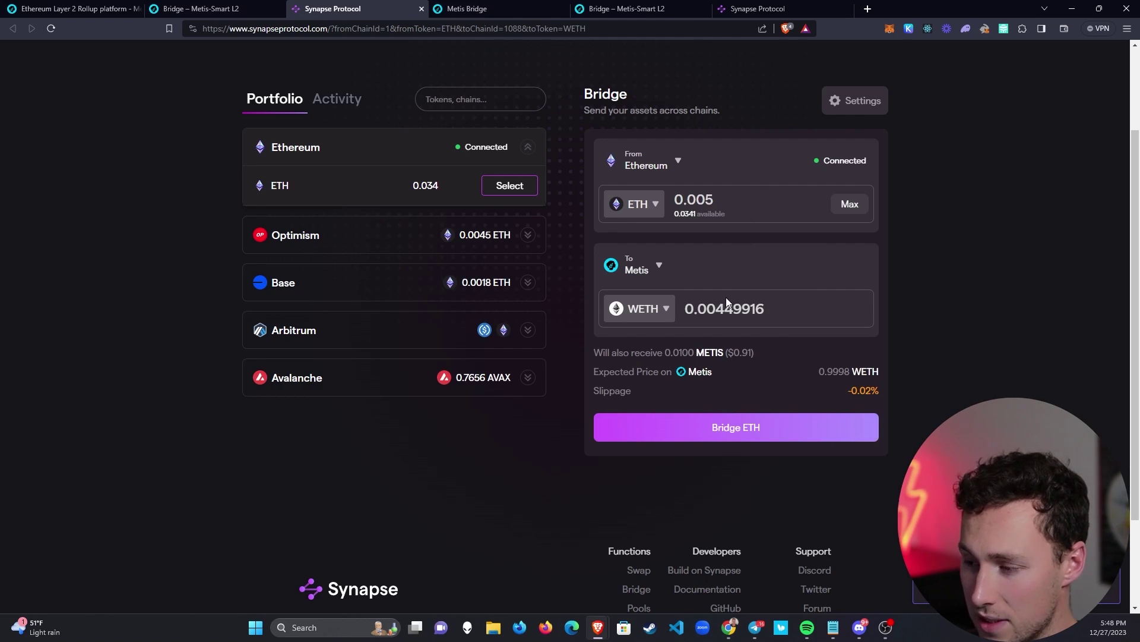
left_click(762, 433)
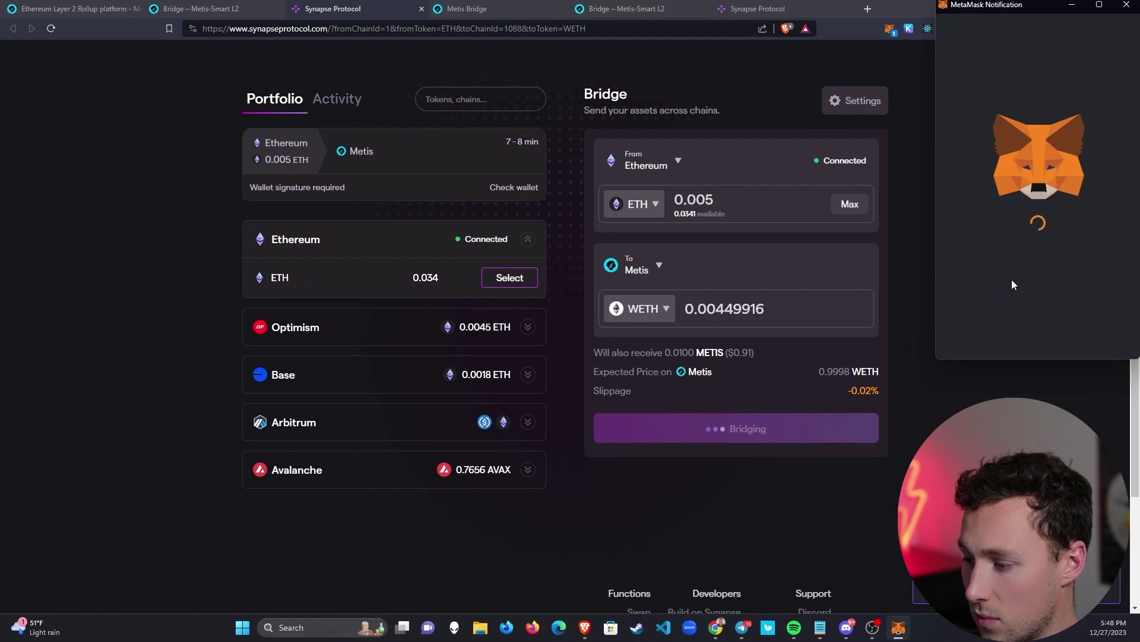
scroll(1031, 228, "down", 2)
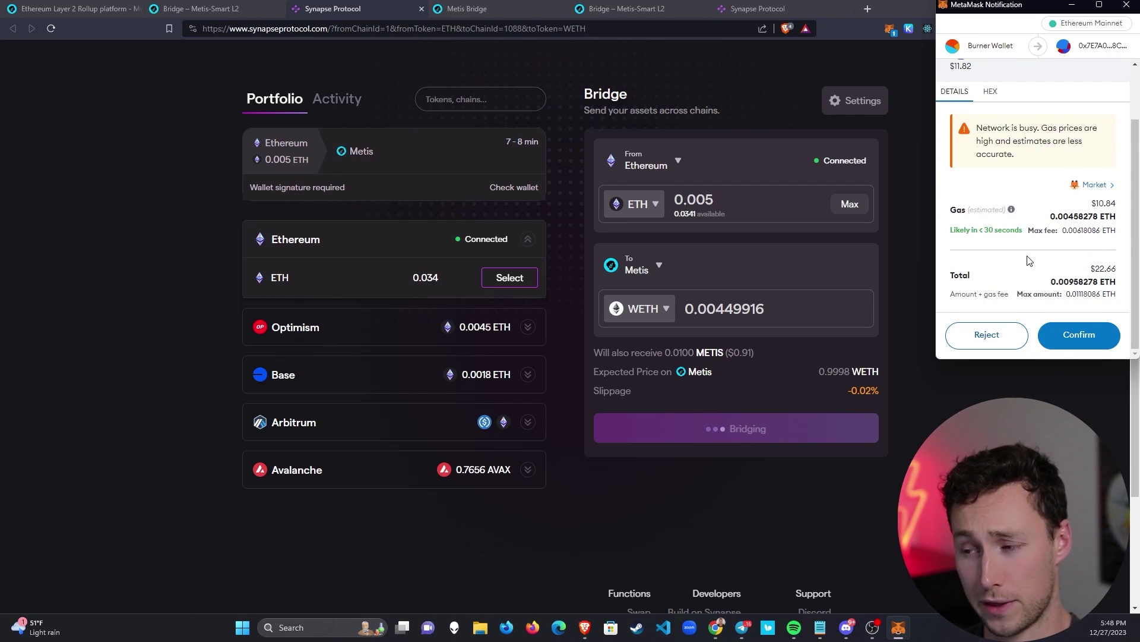
Confirm the 0.005 ETH bridge transaction in the MetaMask notification.
left_click(681, 165)
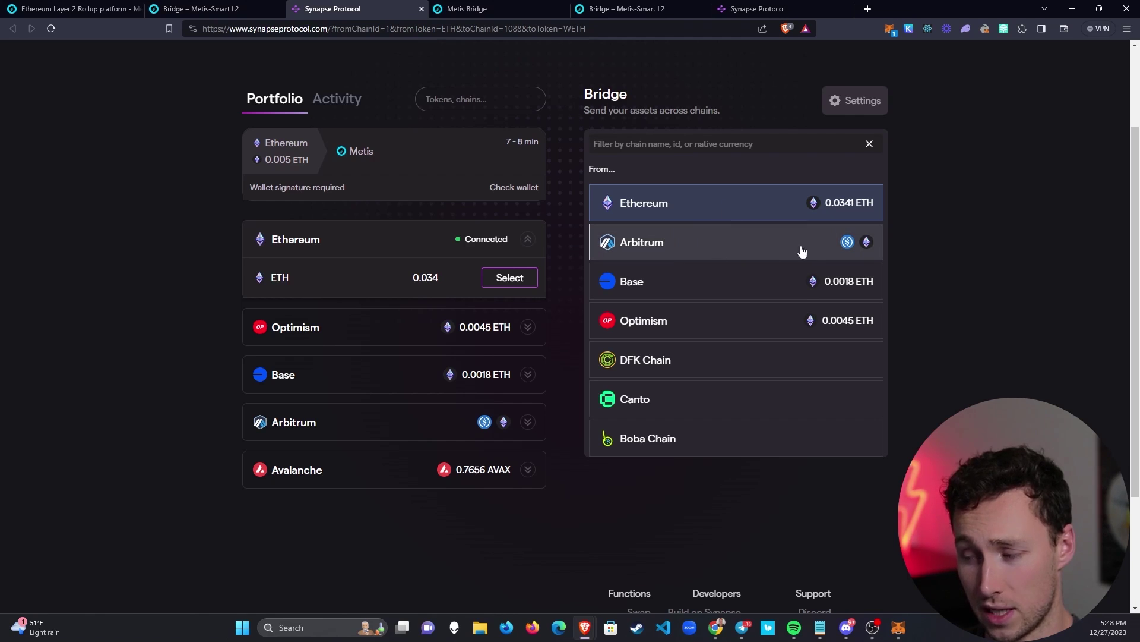
mouse_move(848, 248)
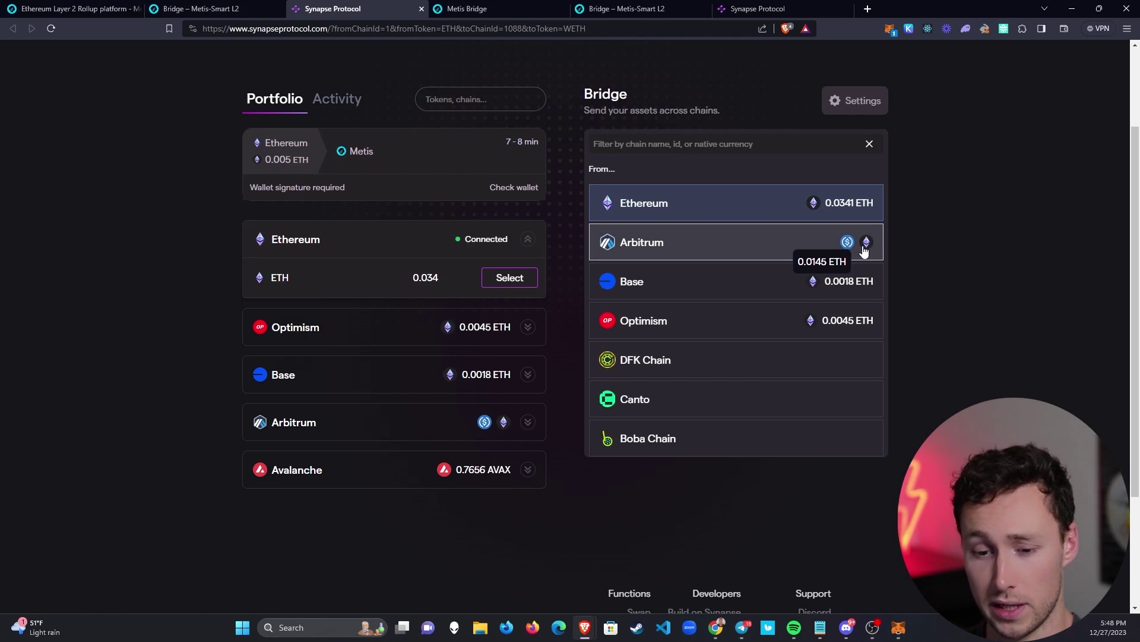
left_click(954, 201)
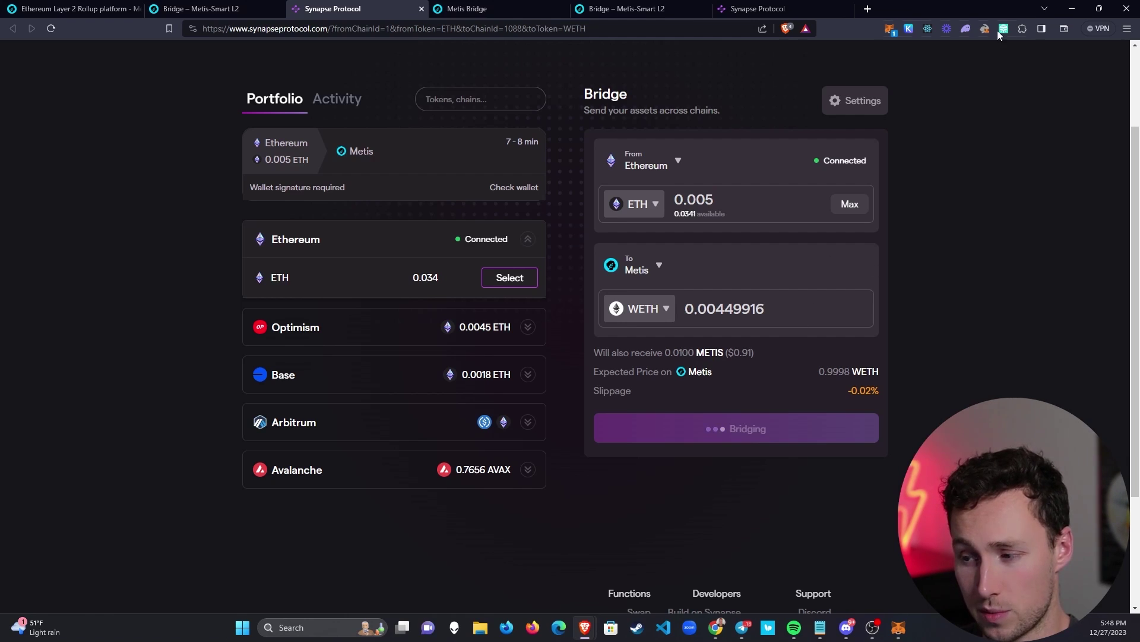
left_click(898, 627)
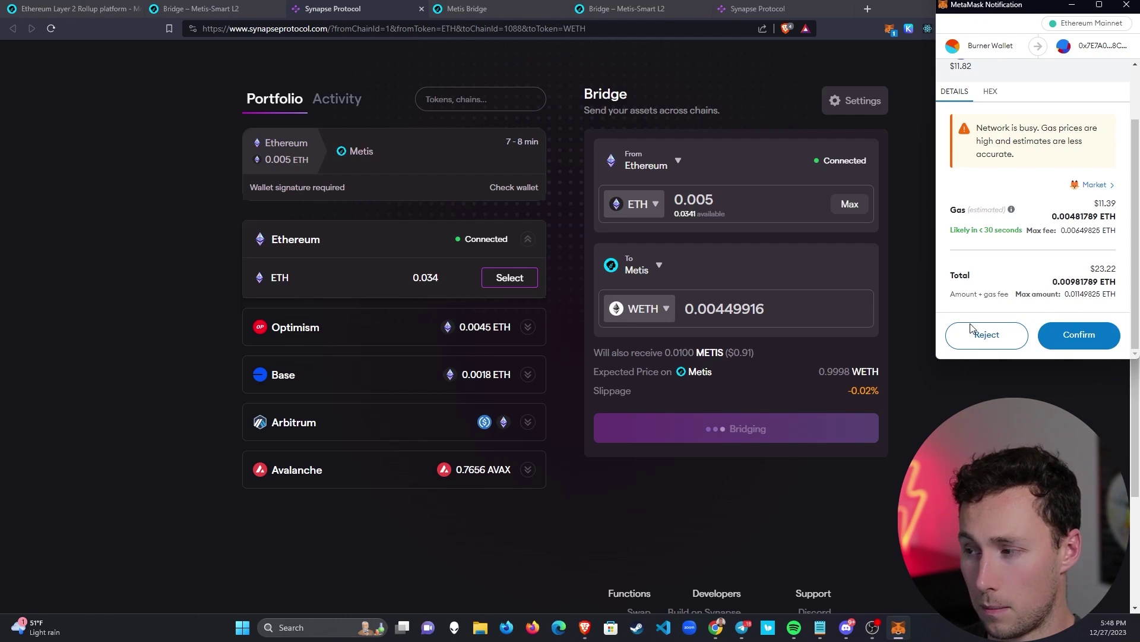
left_click(1106, 337)
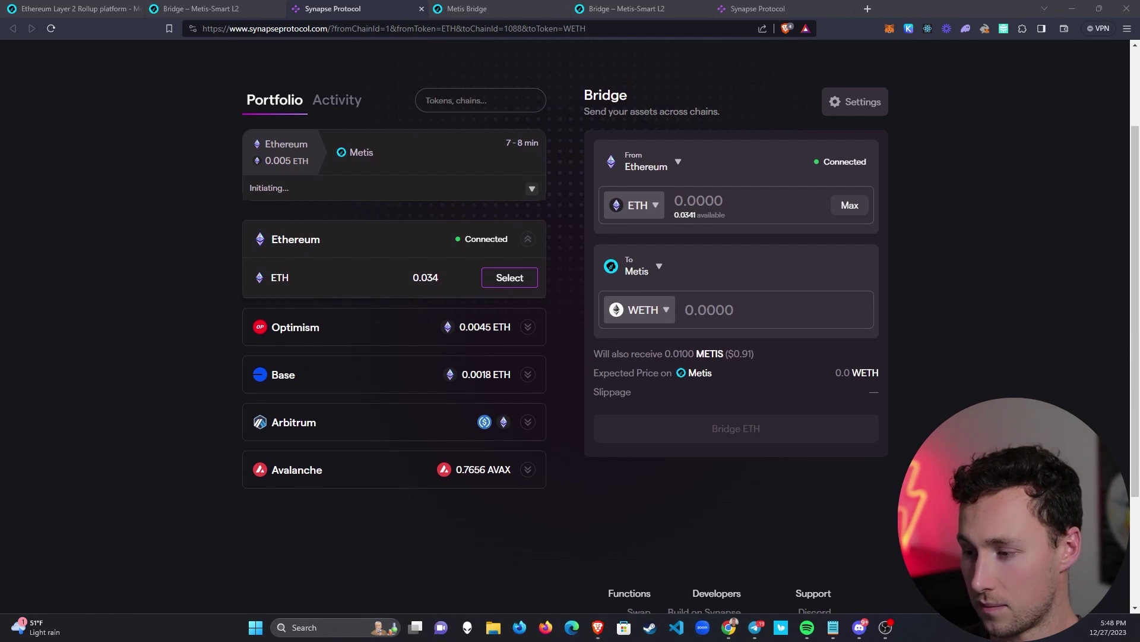
Select Metis Andromeda Mainnet from MetaMask's network list.
scroll(570, 321, "up", 2)
scroll(570, 321, "down", 1)
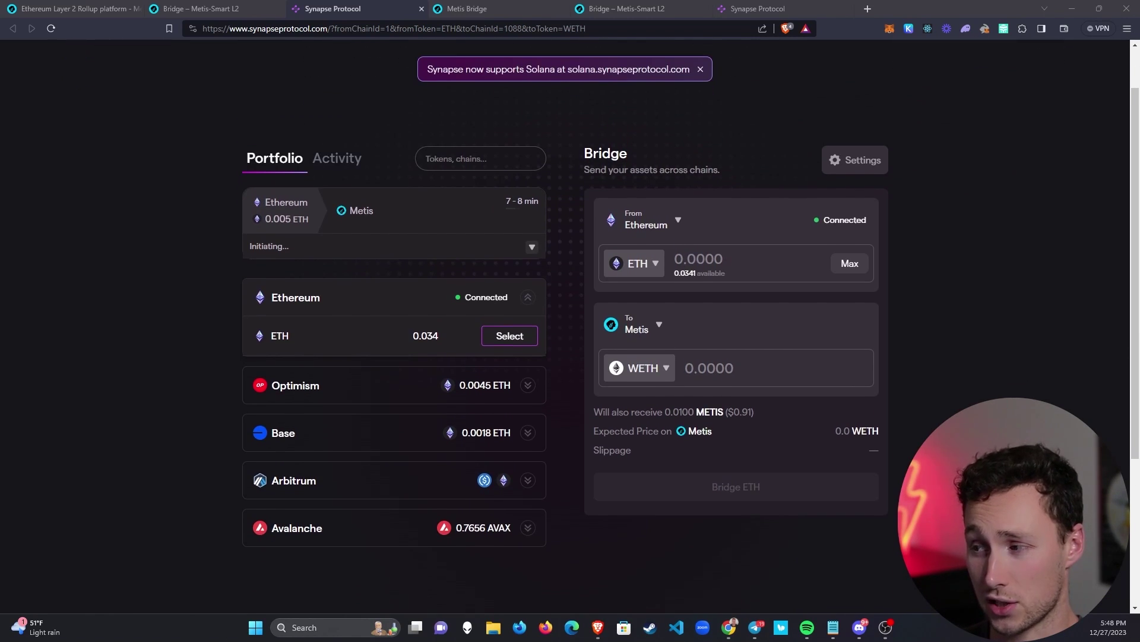
left_click(890, 30)
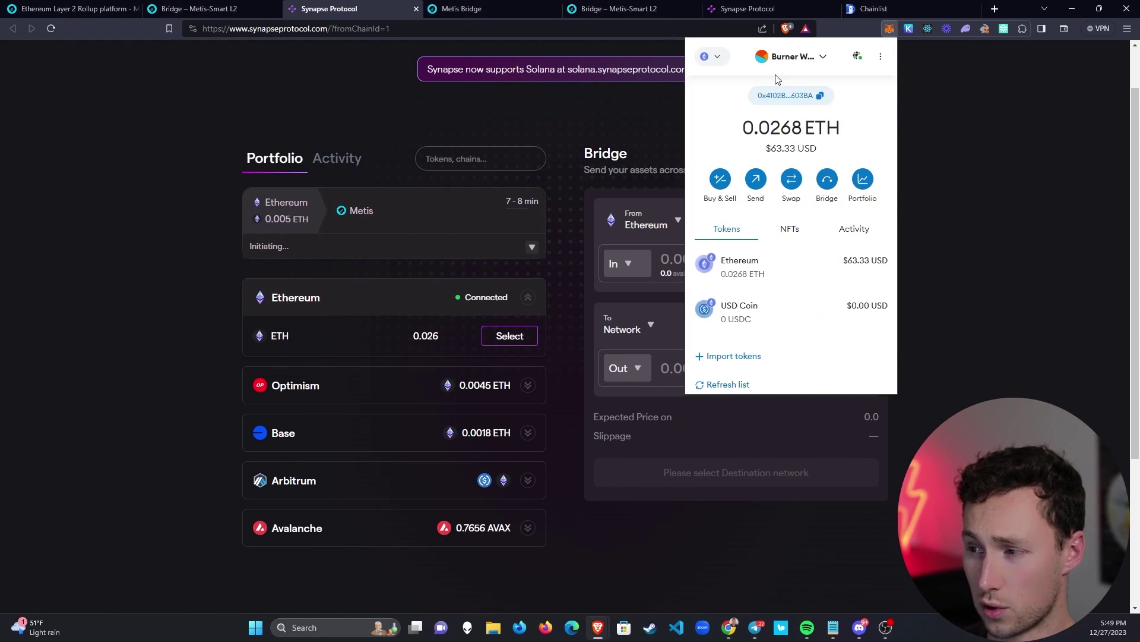
left_click(710, 55)
scroll(772, 173, "down", 8)
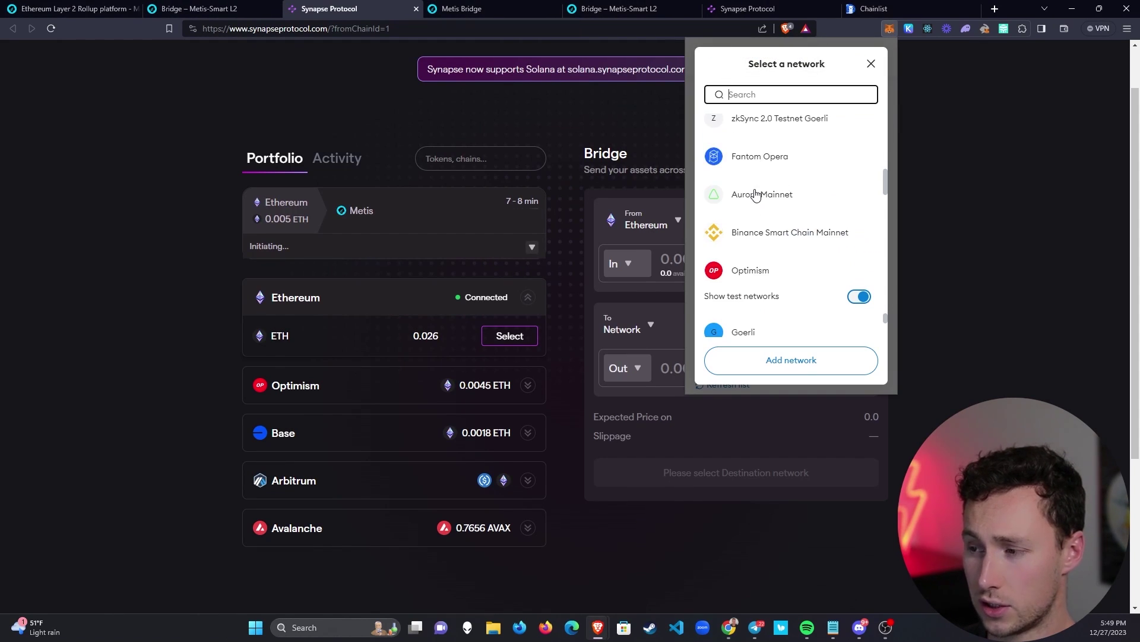
scroll(784, 153, "down", 6)
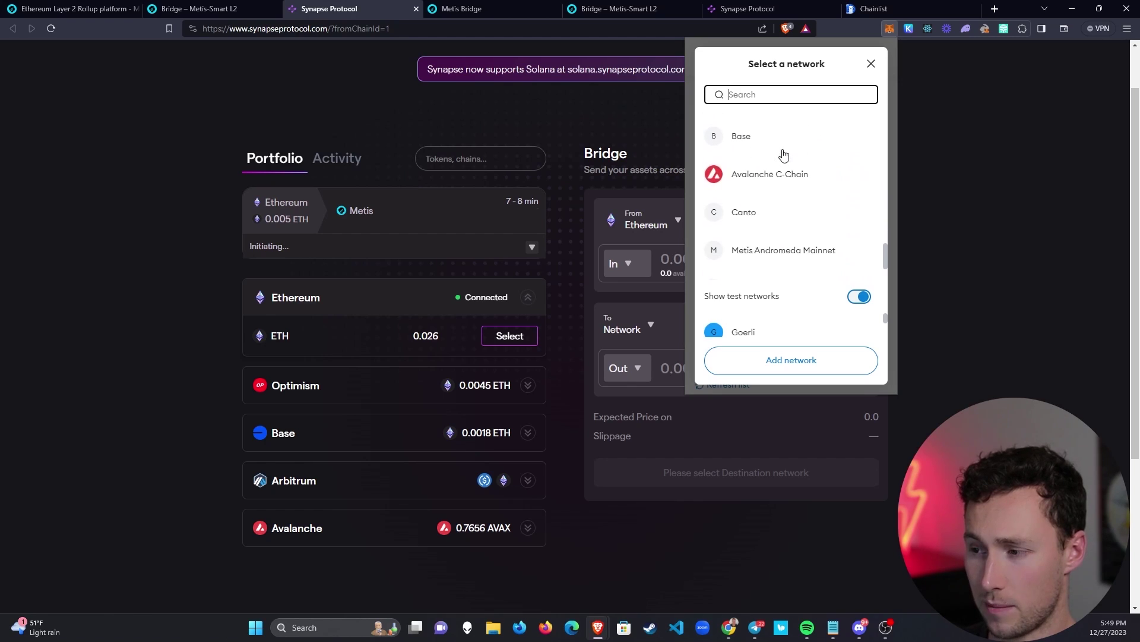
left_click(873, 8)
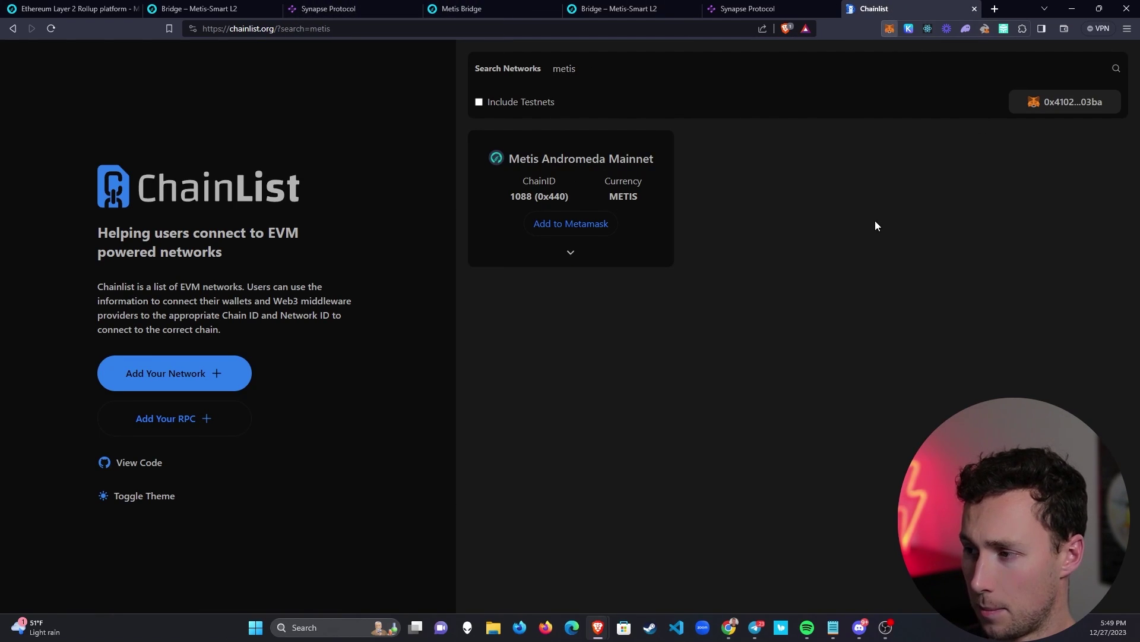
left_click(889, 29)
left_click(771, 56)
scroll(826, 222, "down", 8)
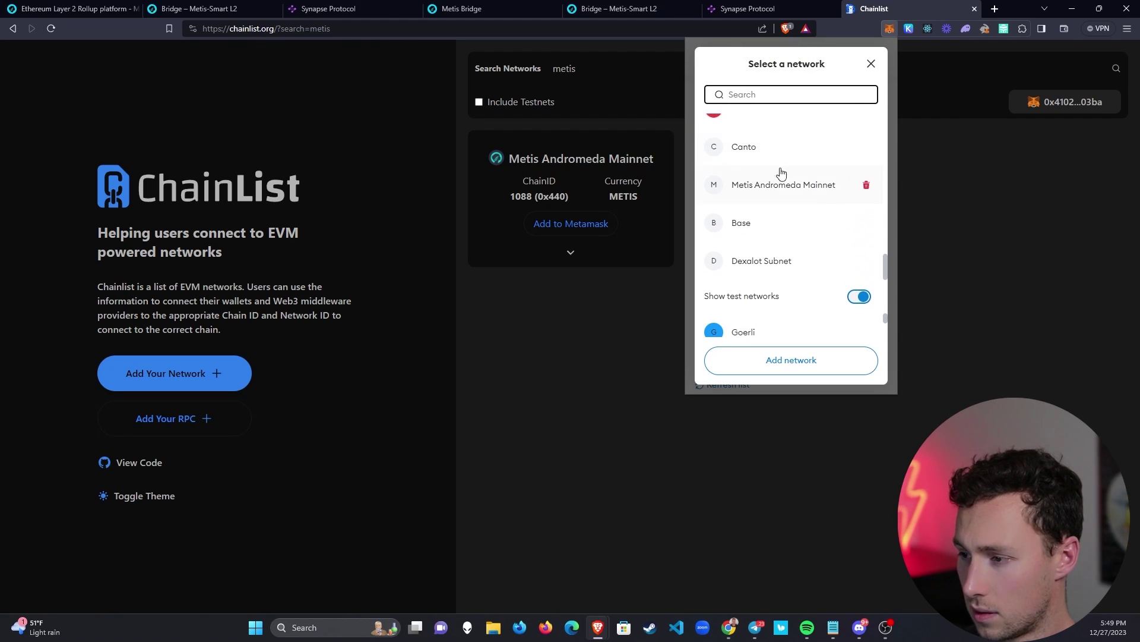
left_click(785, 186)
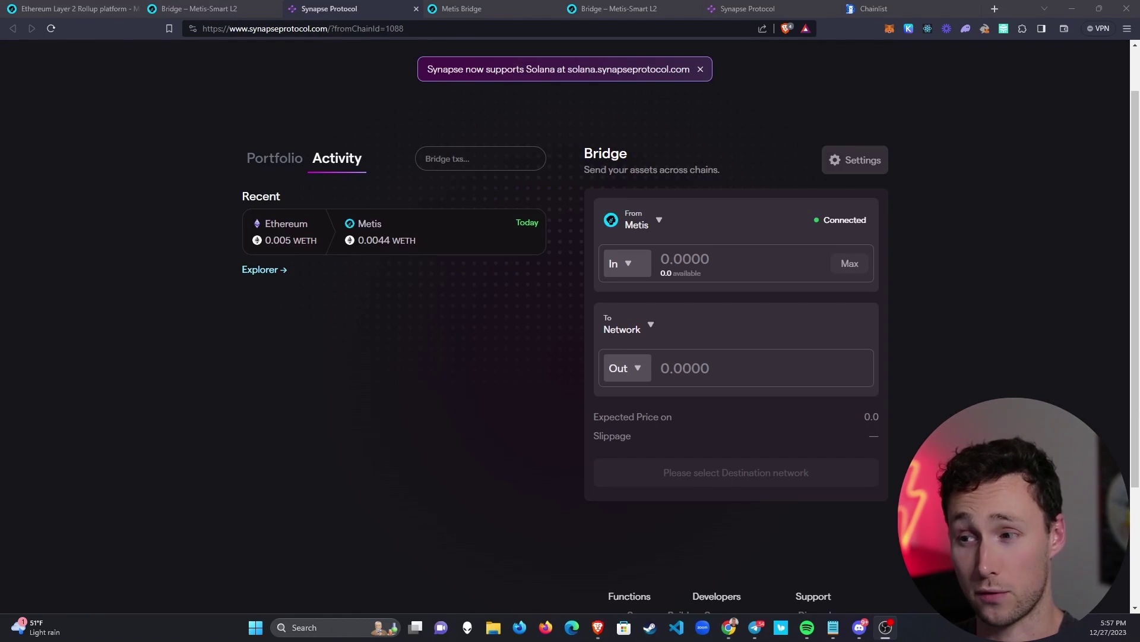
Check MetaMask's Metis balances for the received 0.01 METIS and 0.00449 WETH.
left_click(889, 31)
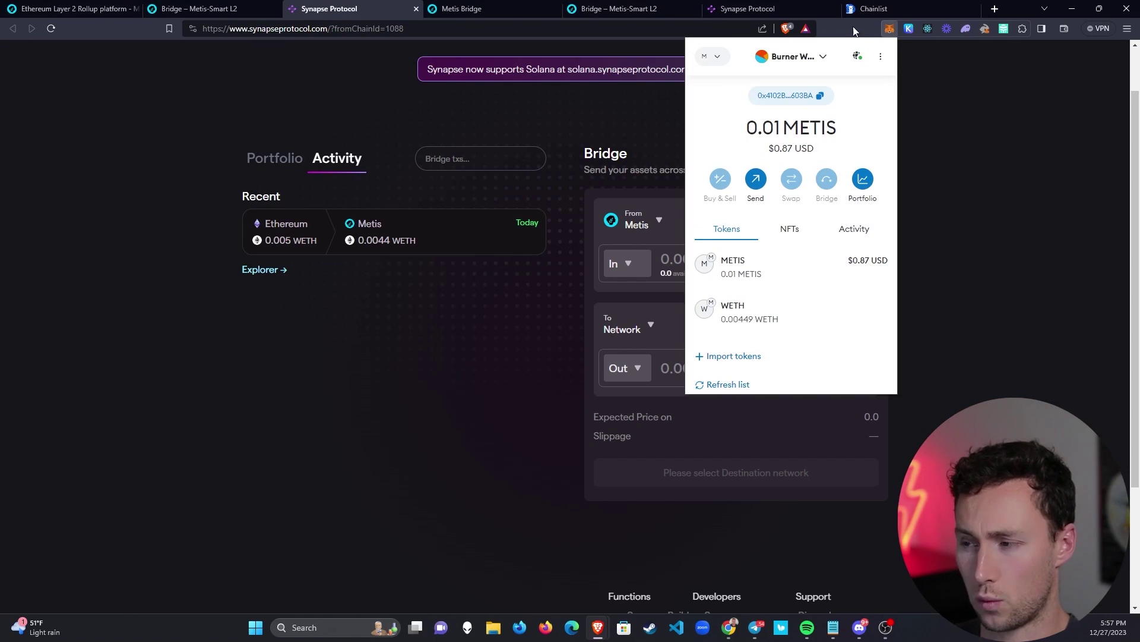
left_click(725, 58)
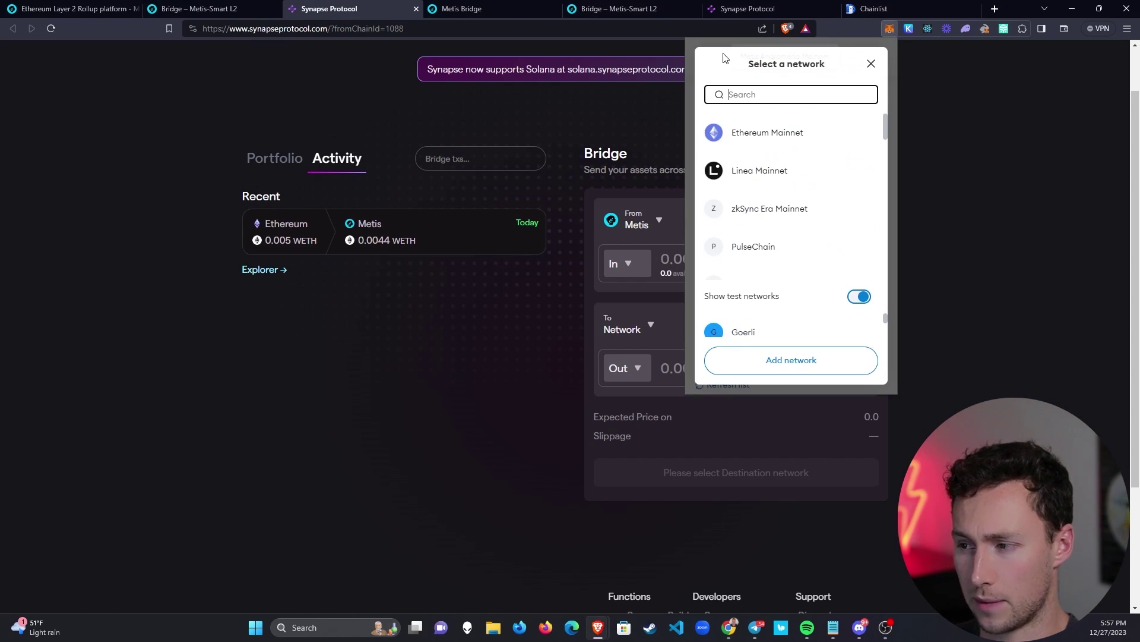
left_click(871, 64)
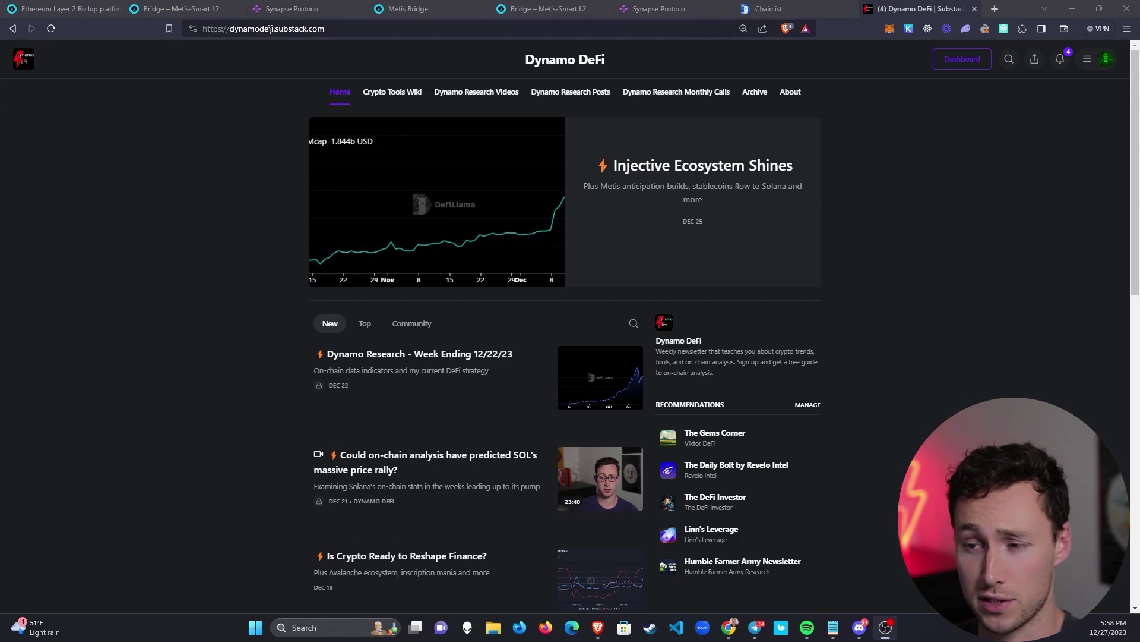
Open Dynamo DeFi's 'Injective Ecosystem Shines' post, scroll its DEX volume charts, and highlight the domain.
left_click_drag(230, 28, 321, 27)
left_click(688, 169)
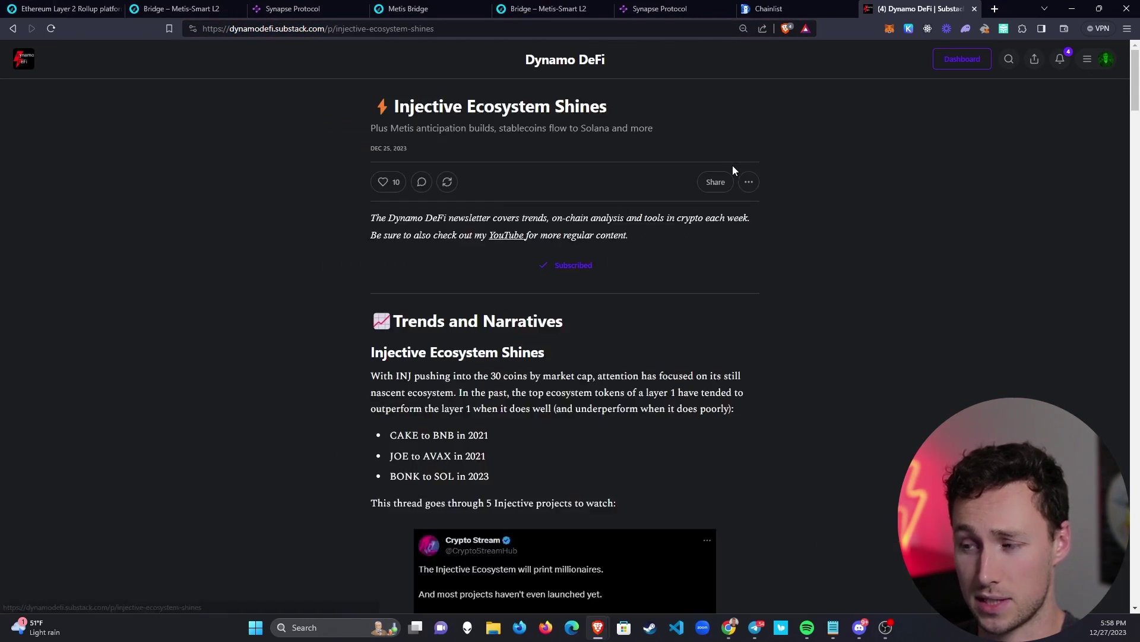
left_click_drag(1136, 80, 1138, 389)
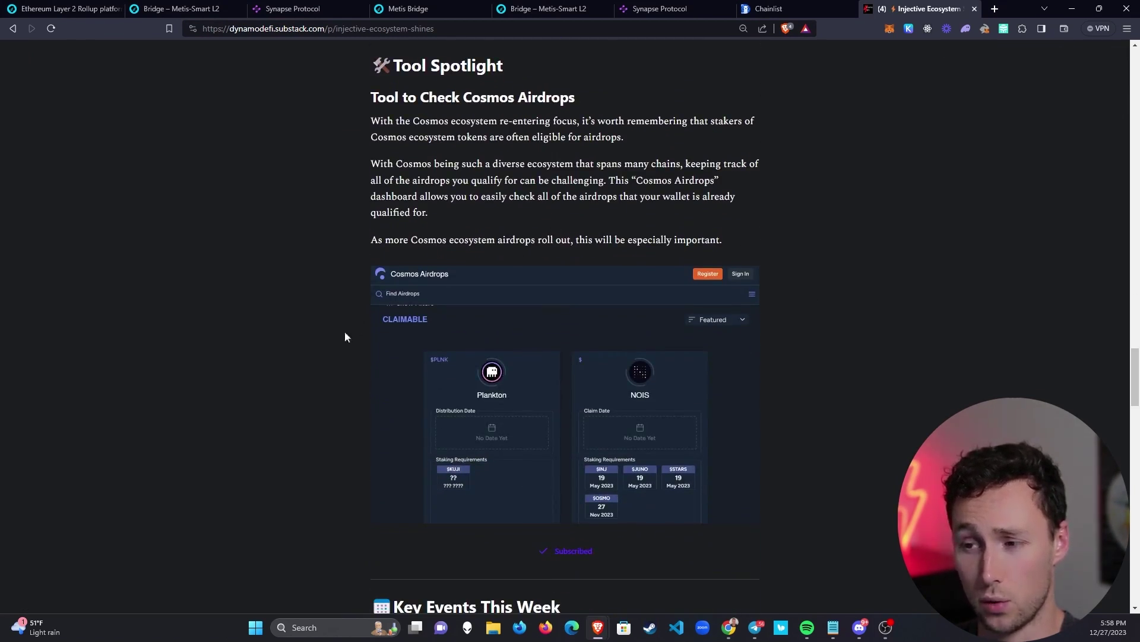
scroll(345, 331, "down", 2)
scroll(348, 352, "up", 10)
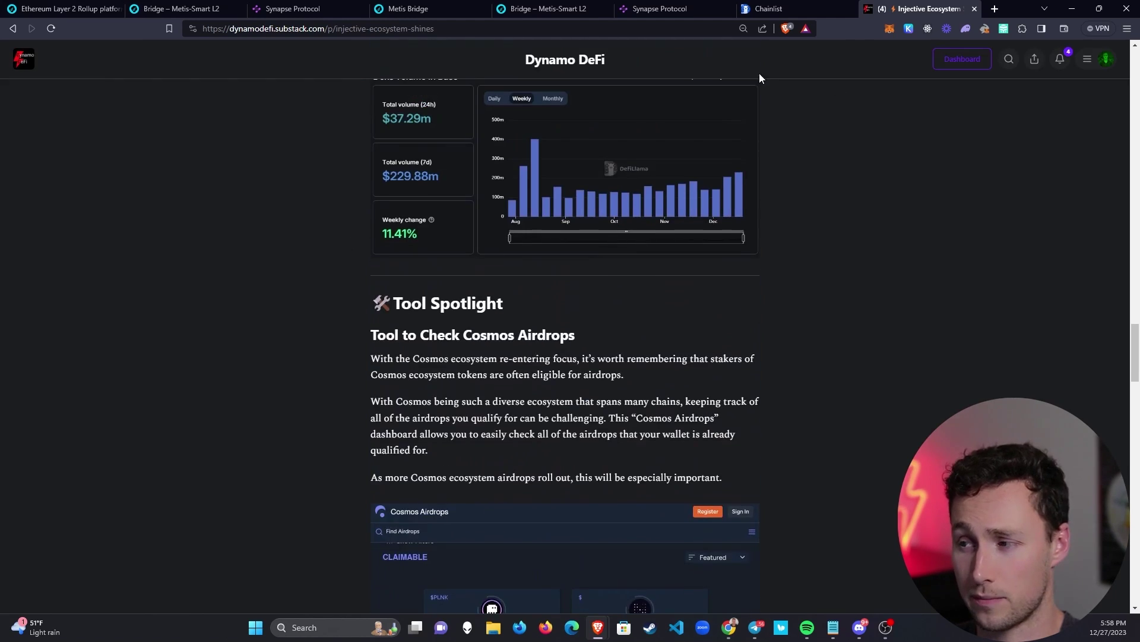
double_click(260, 29)
left_click_drag(261, 29, 315, 29)
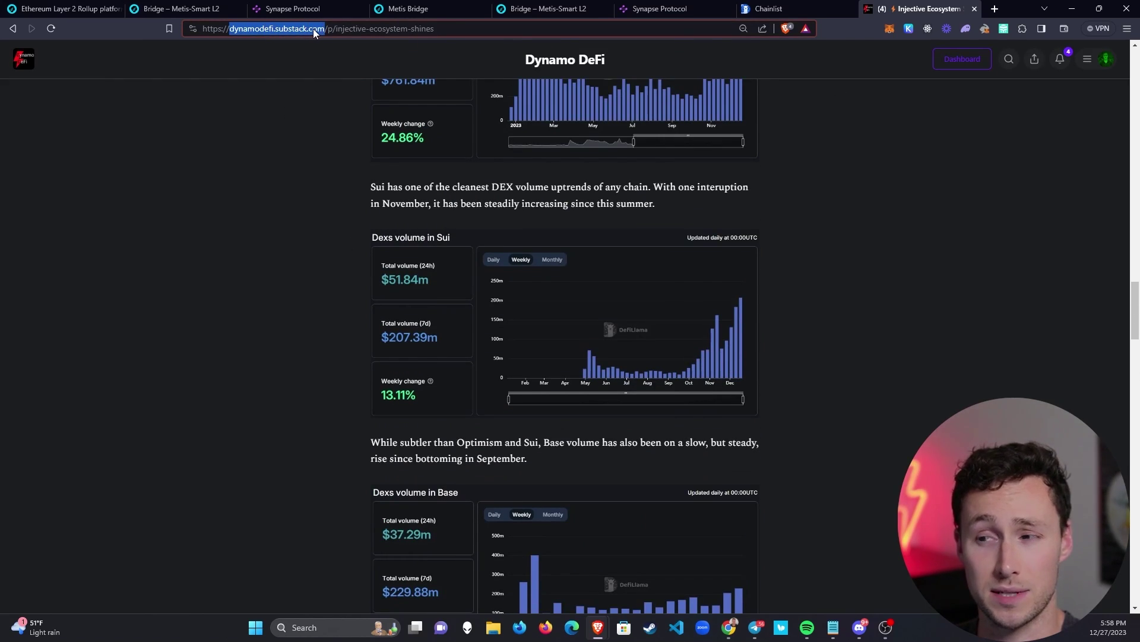